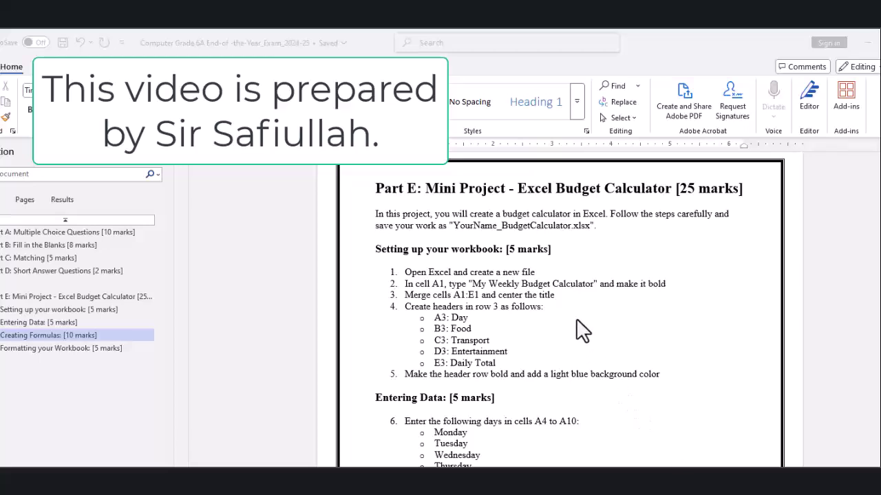
- Copy the title "My Weekly Budget Calculator" from item 2 of the Word instructions into cell A1 of the blank Excel workbook
left_click(540, 273)
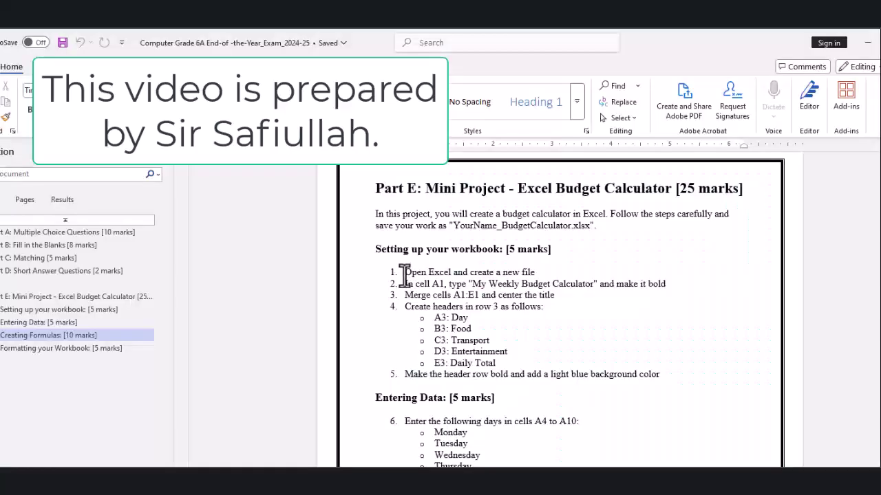
left_click_drag(403, 272, 540, 272)
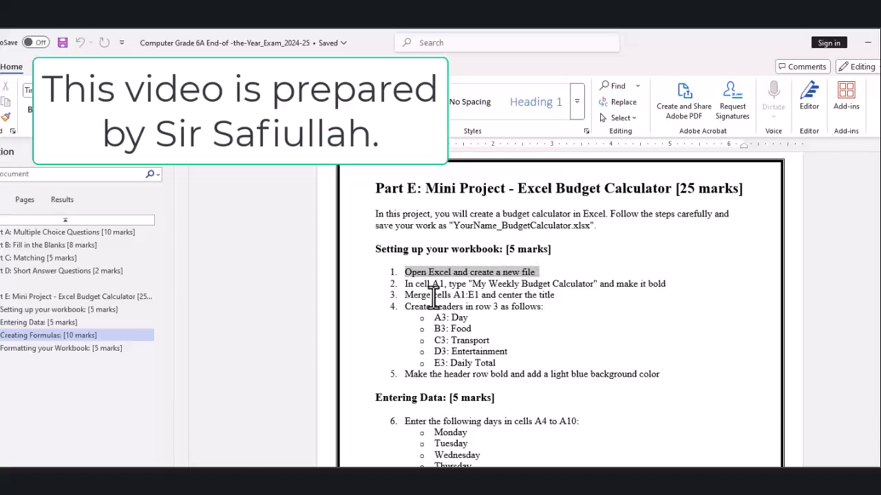
left_click_drag(405, 284, 574, 288)
key("alt+Tab")
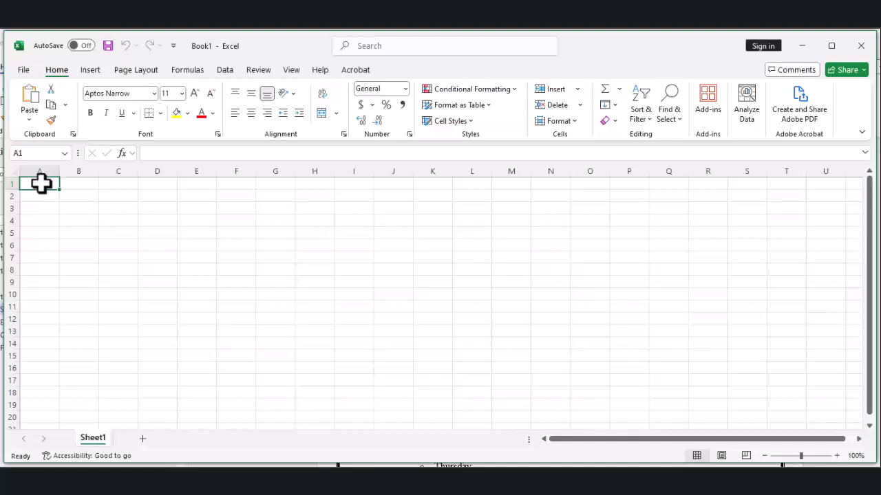
type("My Weekly Budget Calculator")
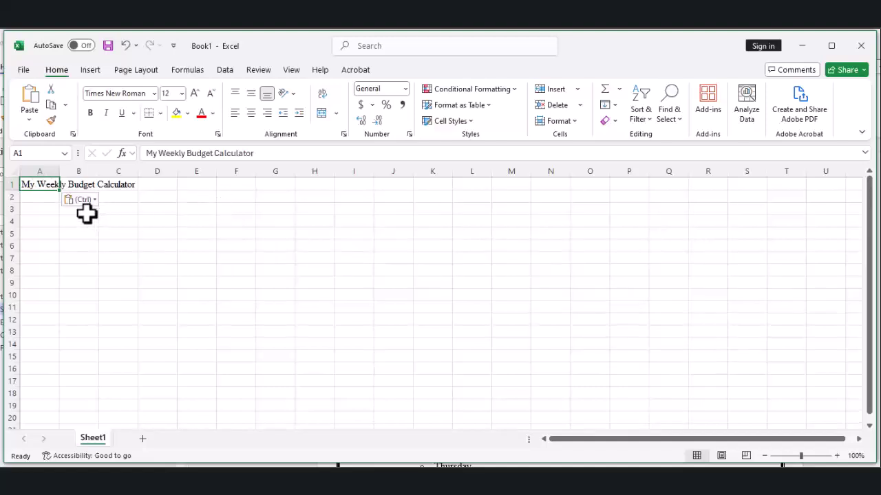
- Auto-fit column A to the title, and merge and center the title across A1:E1
double_click(59, 170)
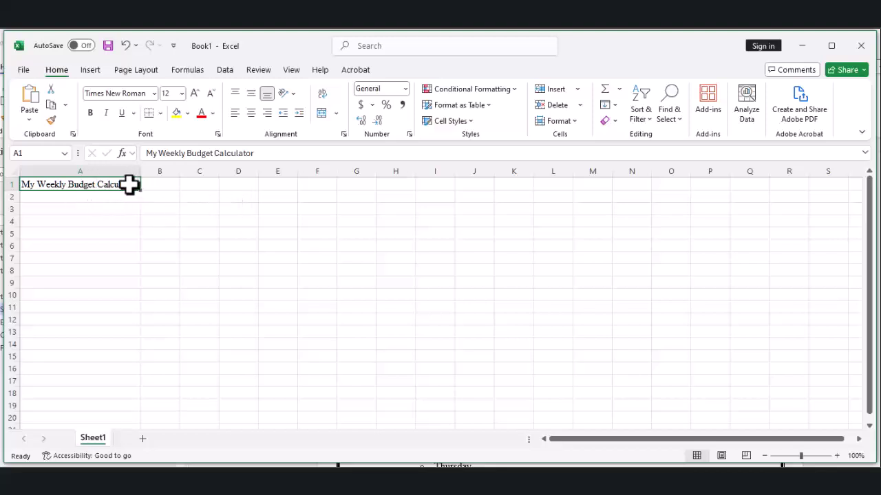
left_click_drag(137, 184, 269, 182)
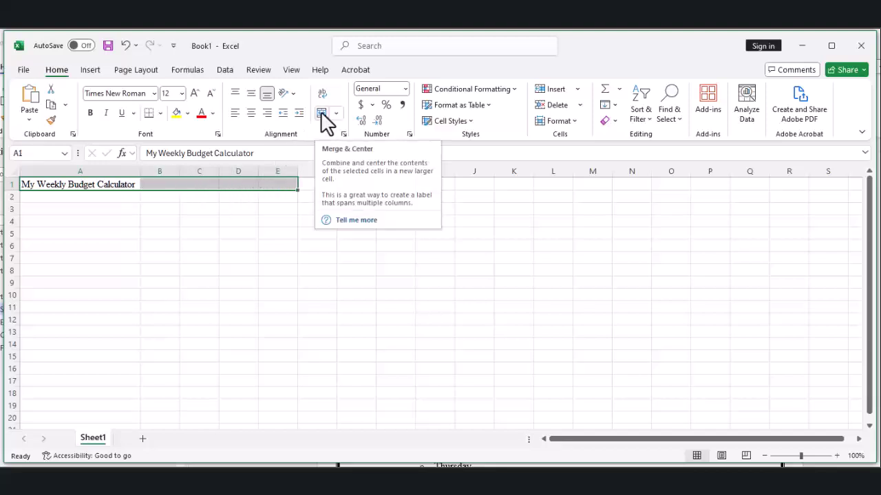
left_click(322, 114)
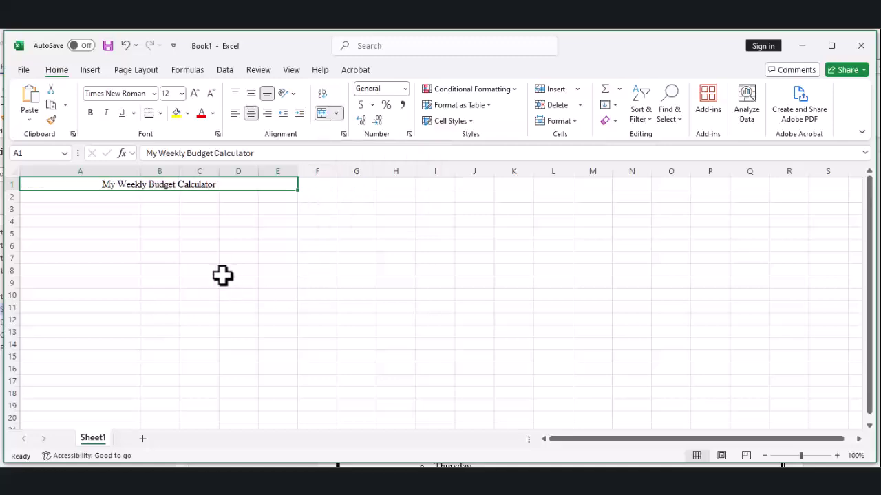
- Following item 4 of the Word instructions, enter the Excel headers Day, Food, Transport, Entertainment and Daily Total in cells A3 to E3
key("alt+Tab")
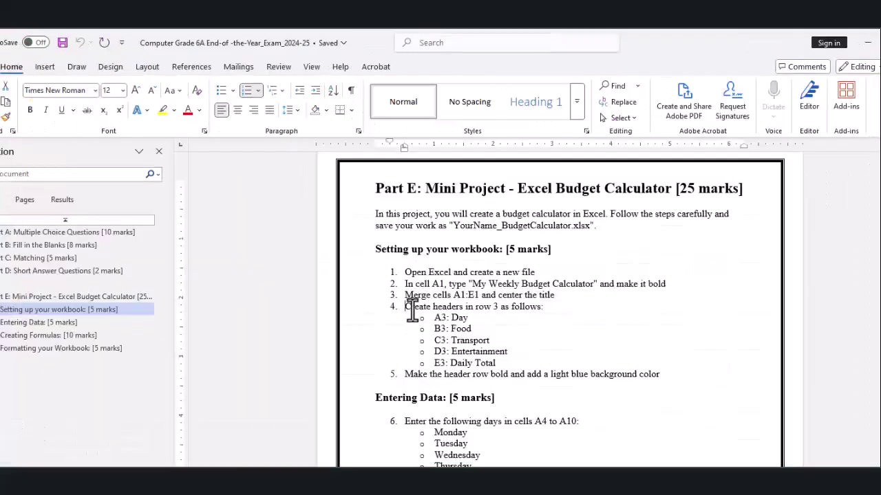
left_click_drag(419, 305, 542, 309)
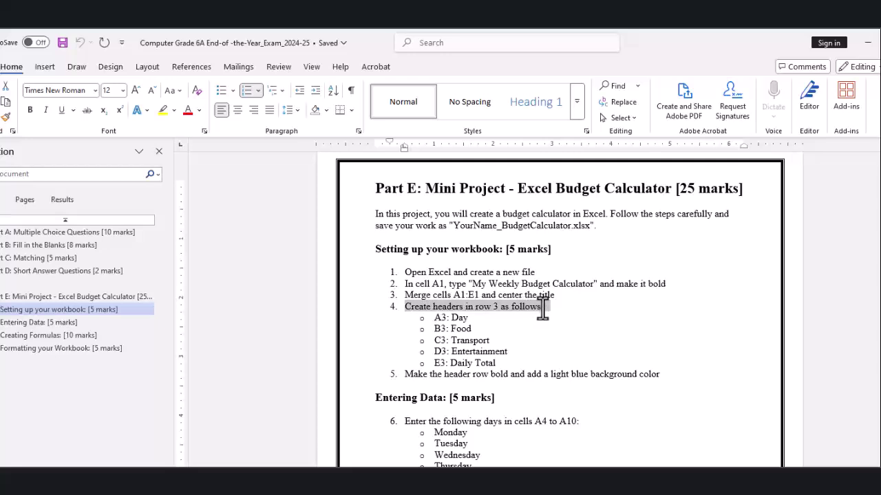
key("alt+Tab")
left_click(82, 210)
type("Day")
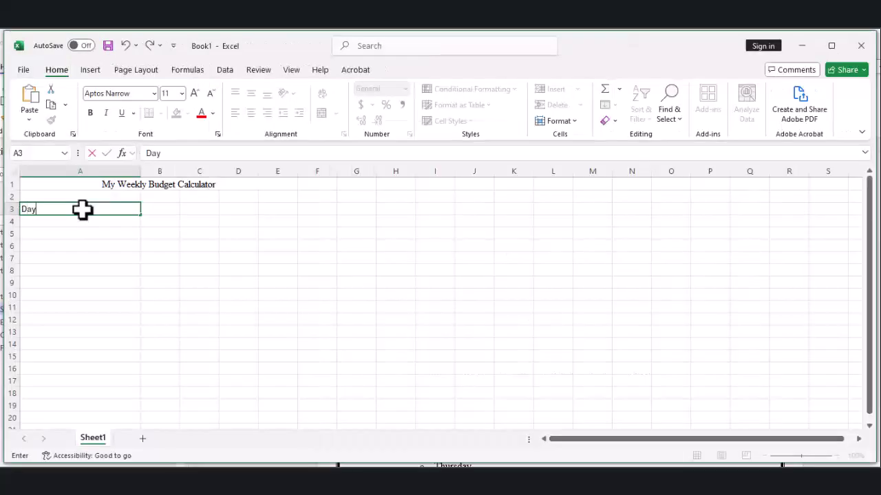
key("Tab")
type("F")
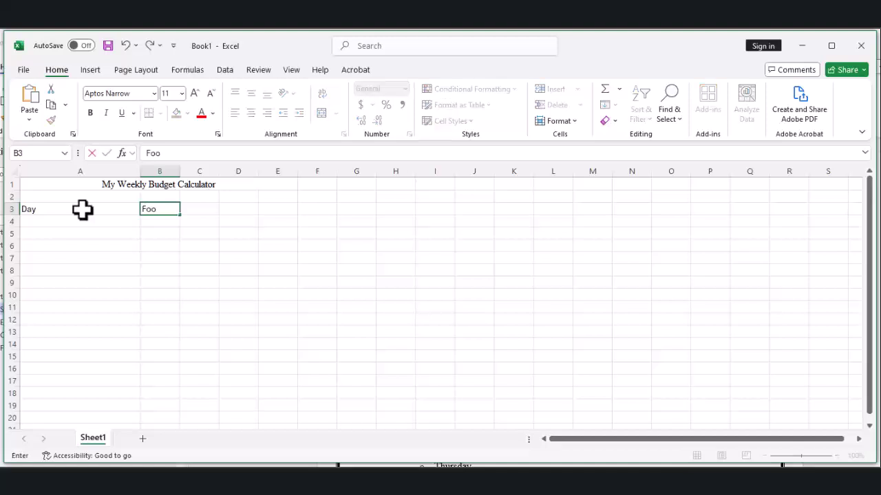
key("Tab")
type("T")
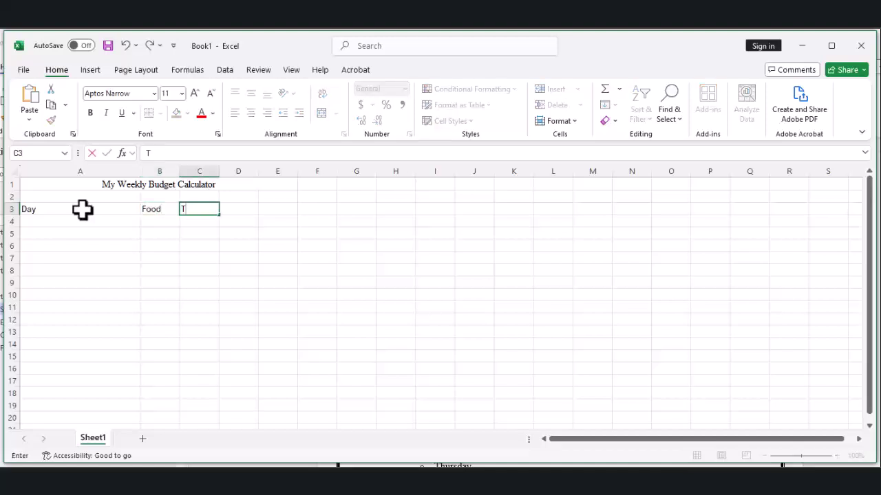
type("ransport")
key("Tab")
type("Entertainme")
type("nt")
key("Tab")
type("D")
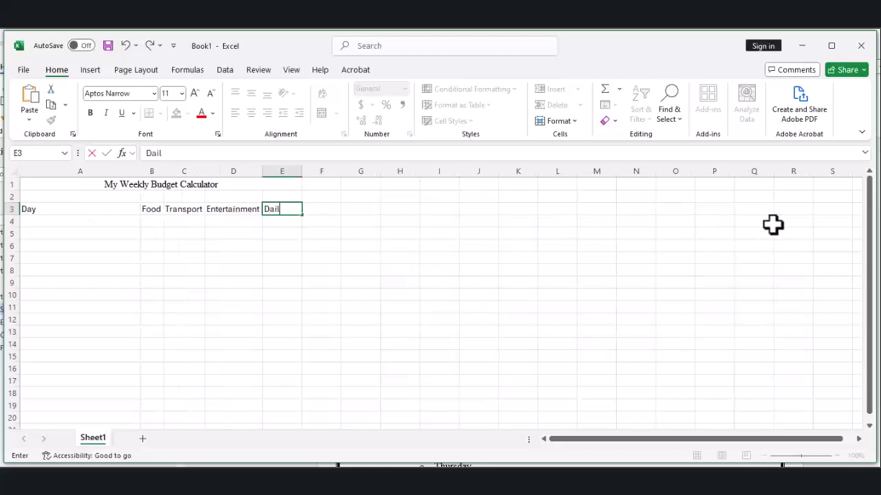
type("aily Total")
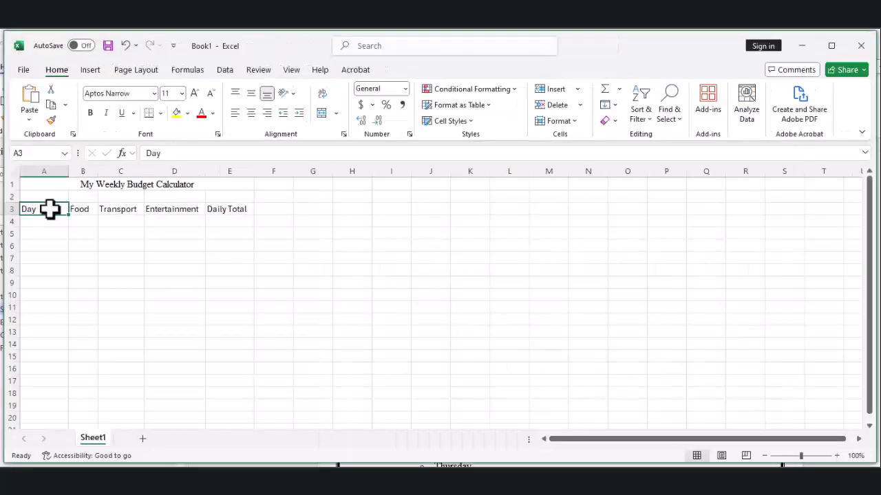
- Make the header row A3:E3 bold and give it a light blue fill
left_click_drag(51, 209, 220, 210)
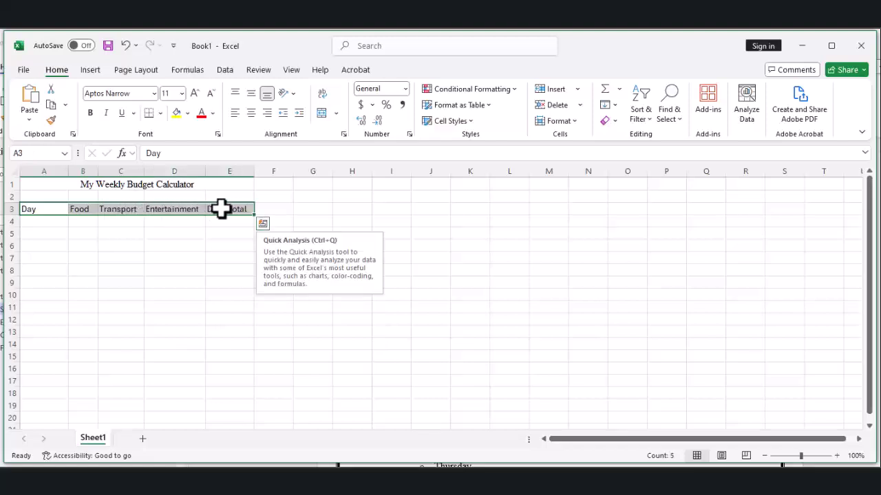
left_click(90, 114)
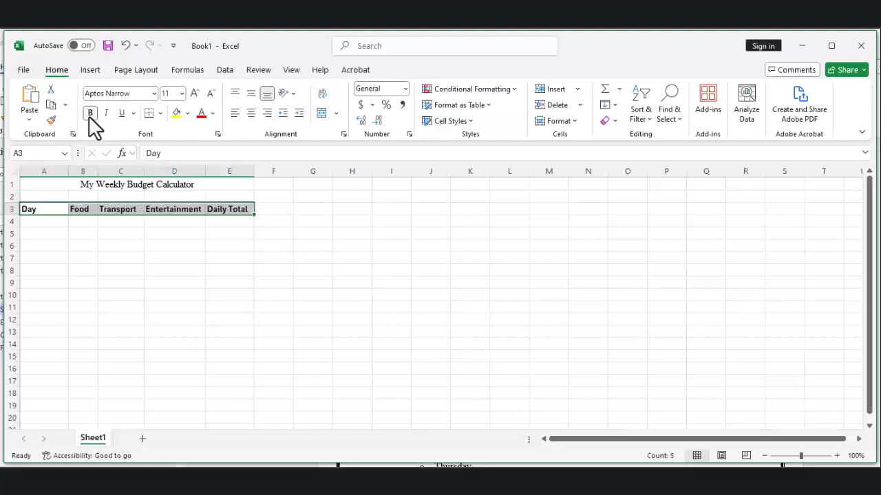
left_click(187, 115)
left_click(246, 214)
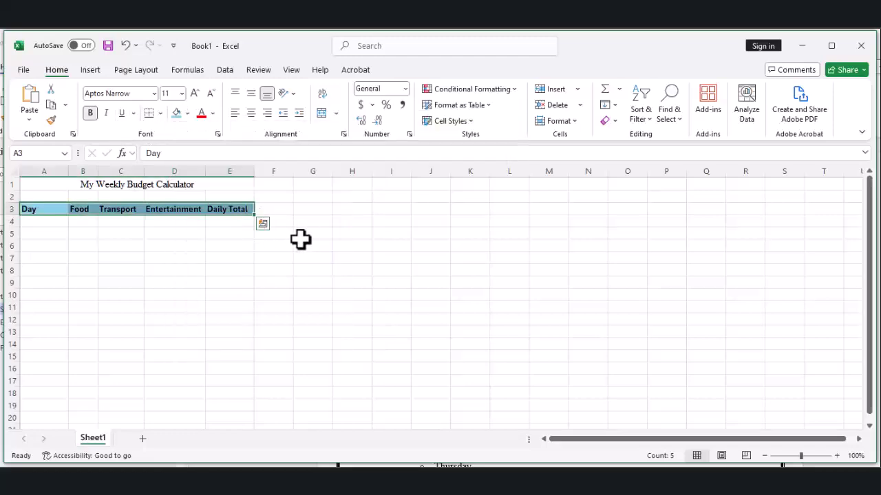
- Following item 6 of the Word instructions, enter Monday in A4 in Excel and fill the days down to Sunday in A10
key("alt+Tab")
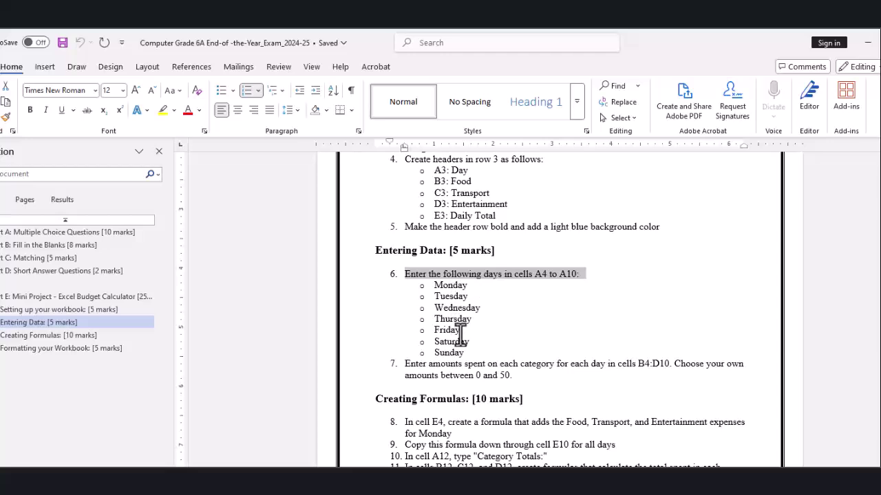
key("alt+Tab")
type("M")
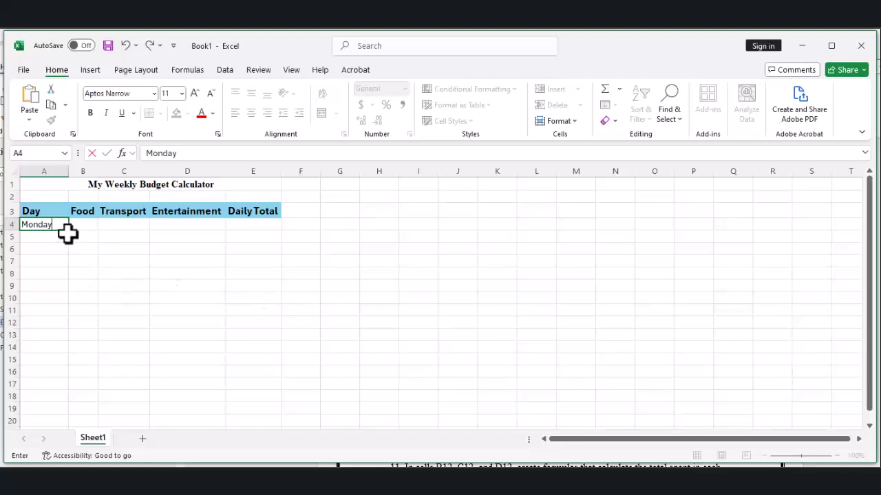
left_click_drag(69, 230, 70, 297)
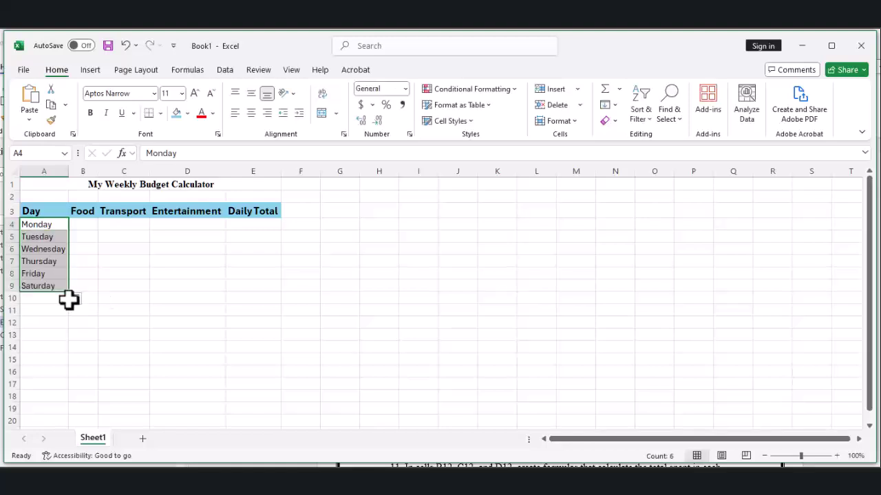
left_click_drag(70, 297, 71, 306)
- Enter the Food amounts 40, 23, 45, 25, 35, 25 and 26 in cells B4 to B10
key("Right")
type("4")
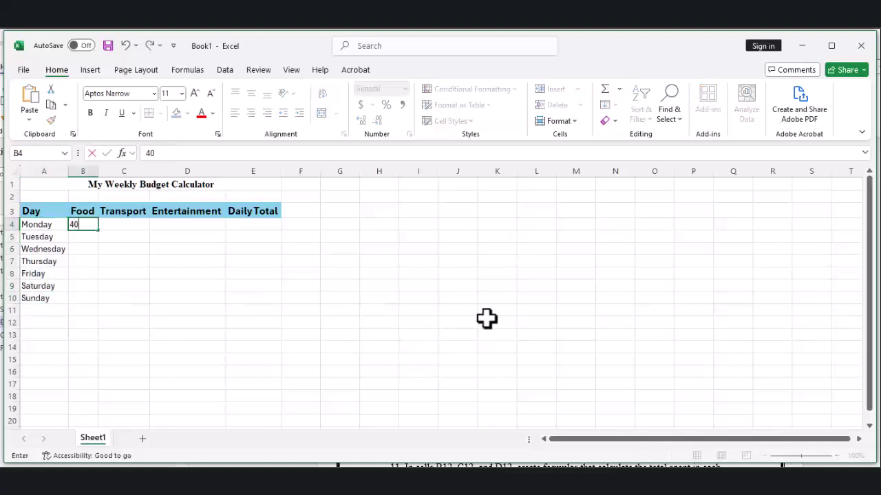
key("Return")
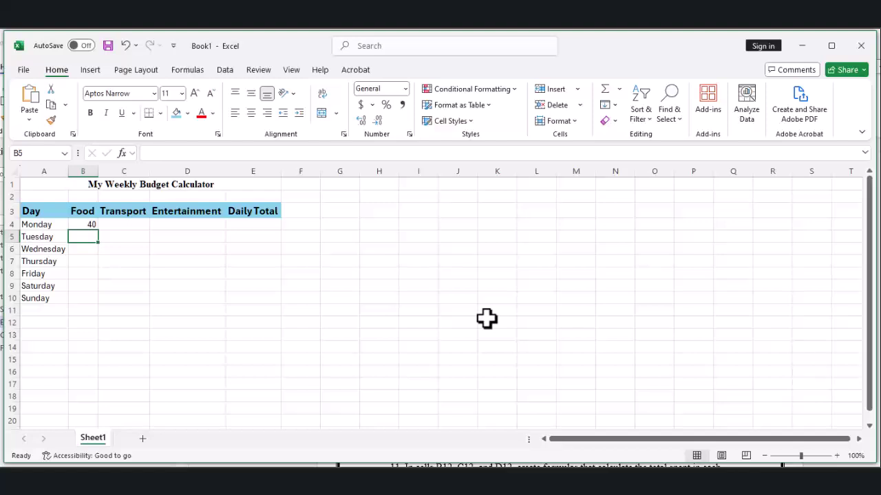
type("23")
key("Return")
type("45")
key("Return")
type("25")
key("Return")
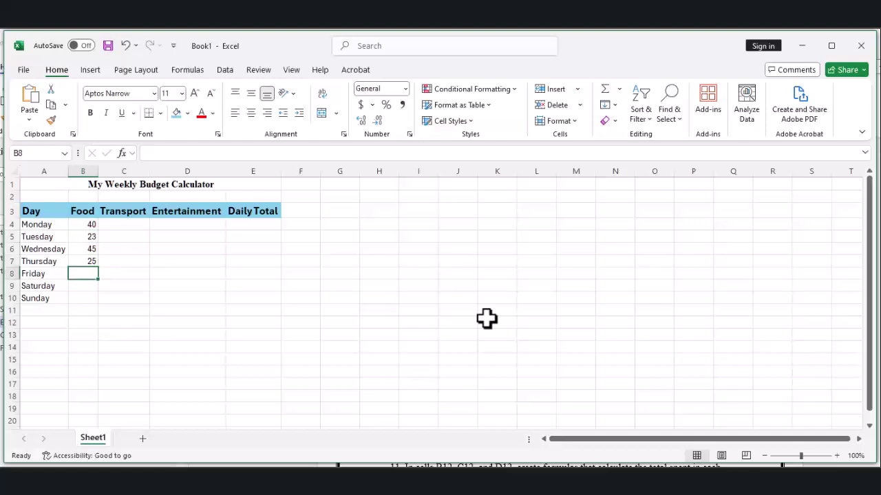
type("35")
key("Return")
type("25")
key("Return")
type("26")
- Enter Transport amounts 12, 10, 14, 28, 23, 24, 12 in C4:C10 and Entertainment amounts 4, 5, 6, 8, 3, 7, 2 in D4:D10
left_click(138, 225)
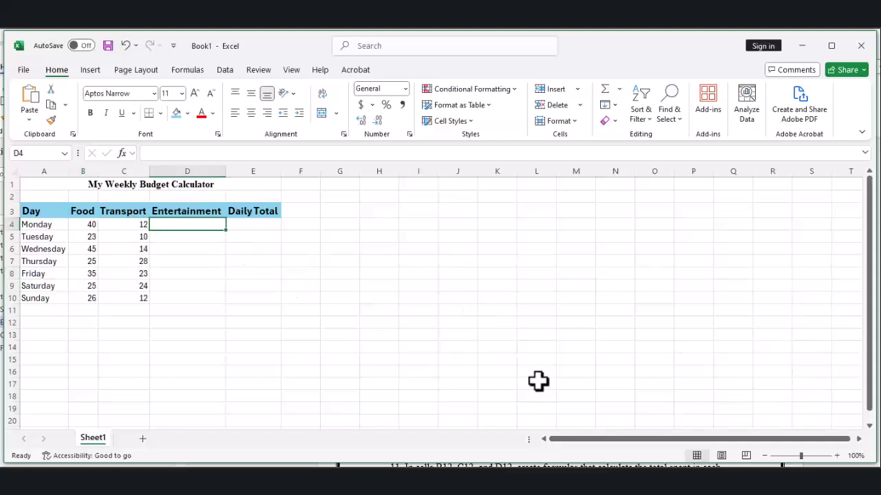
type("4")
key("Return")
type("5")
key("Return")
type("6")
key("Return")
type("8")
key("Return")
type("3")
key("Return")
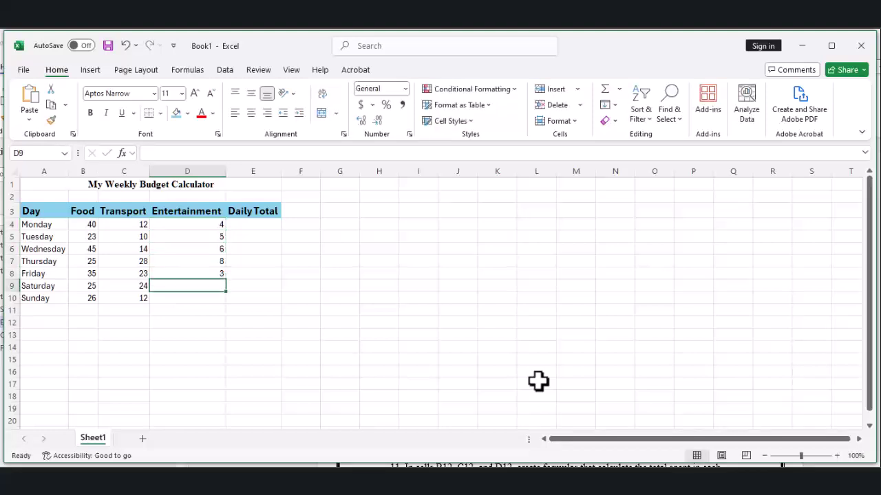
type("7")
key("Return")
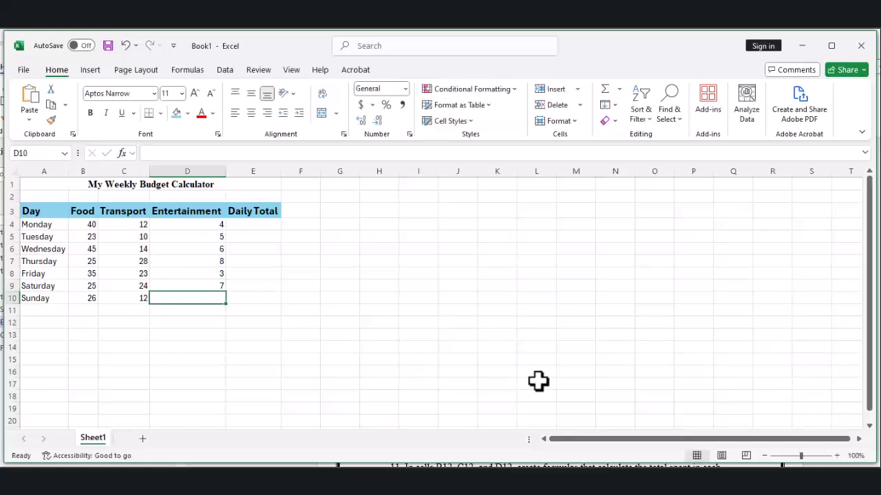
type("2")
key("Return")
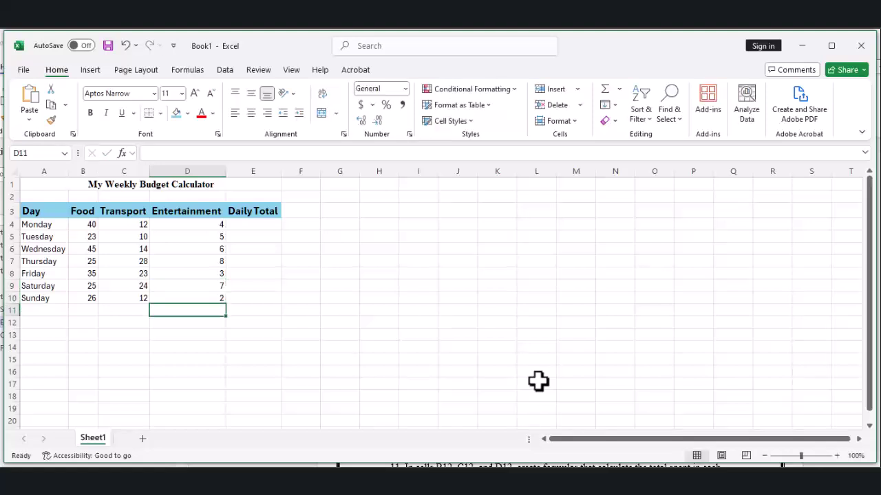
- Following items 8 and 9 of the Word instructions, enter =B4+C4+D4 in cell E4 in Excel and copy the formula down through E10
key("alt+Tab")
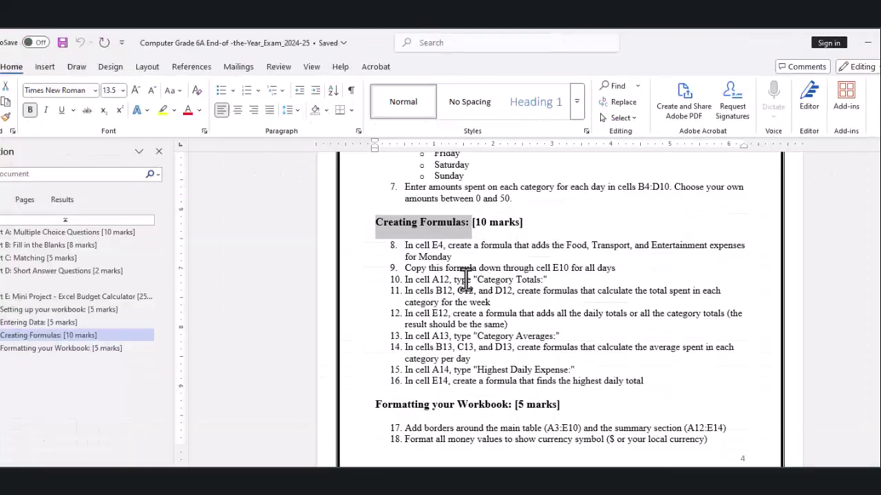
left_click(387, 264)
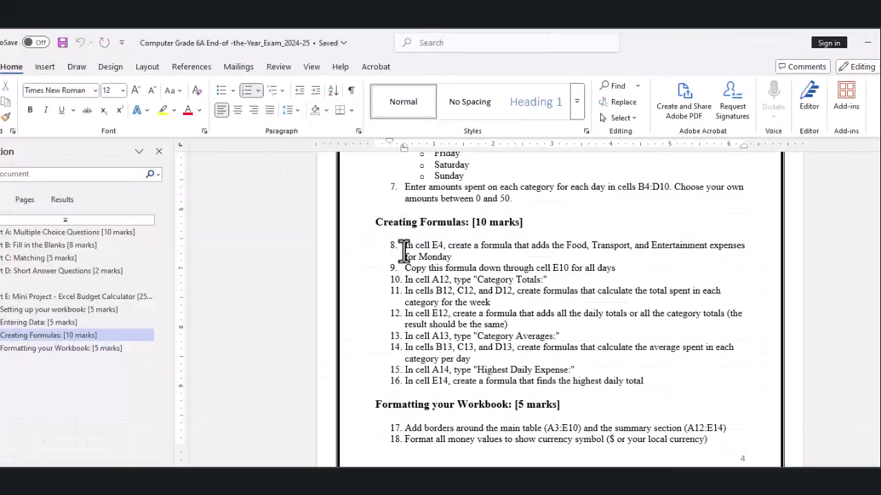
left_click_drag(404, 249, 753, 260)
key("alt+Tab")
type("=")
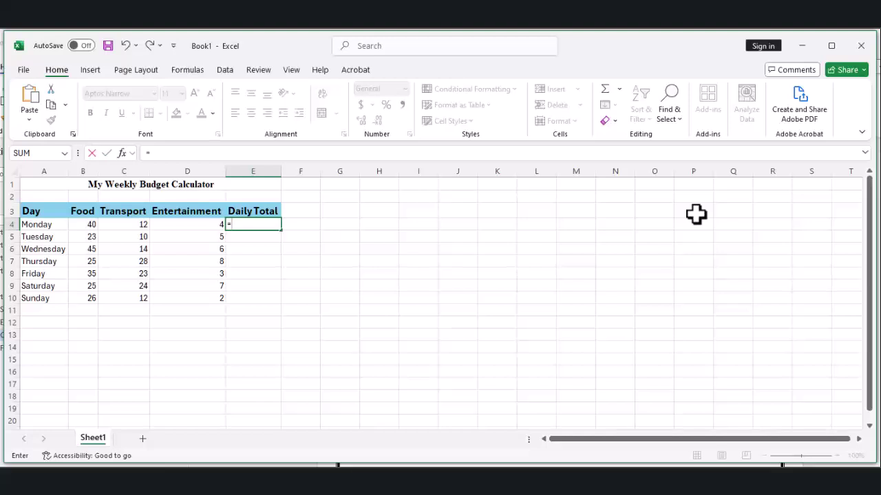
type("B4")
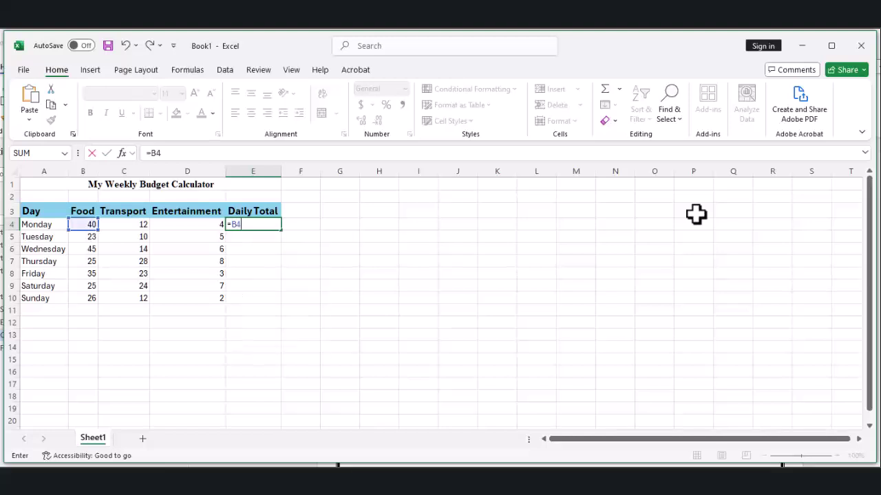
type("+C4")
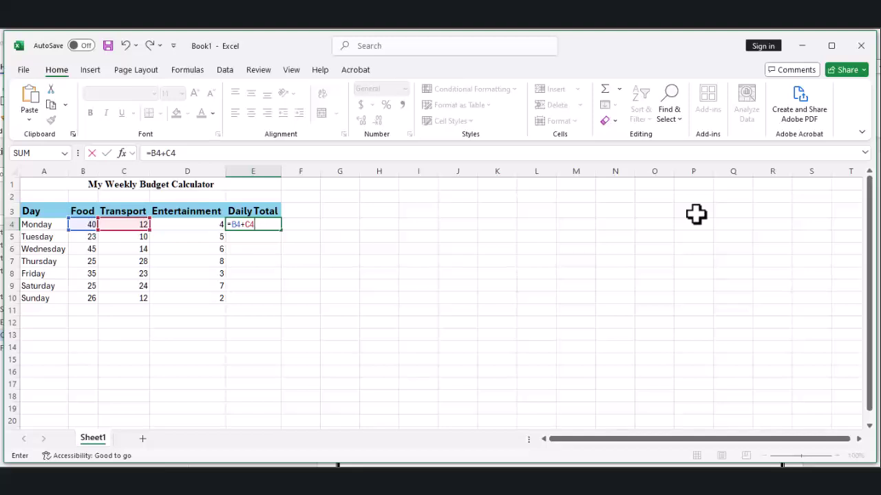
type("+D4")
key("Return")
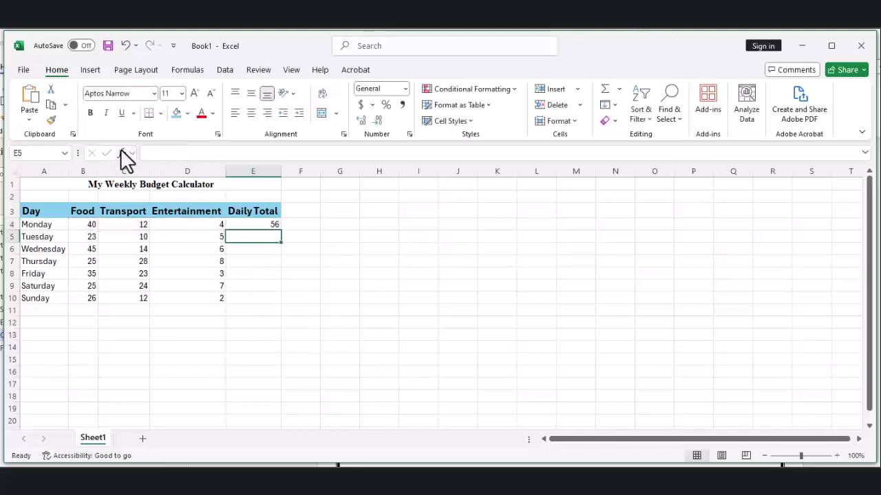
left_click(268, 224)
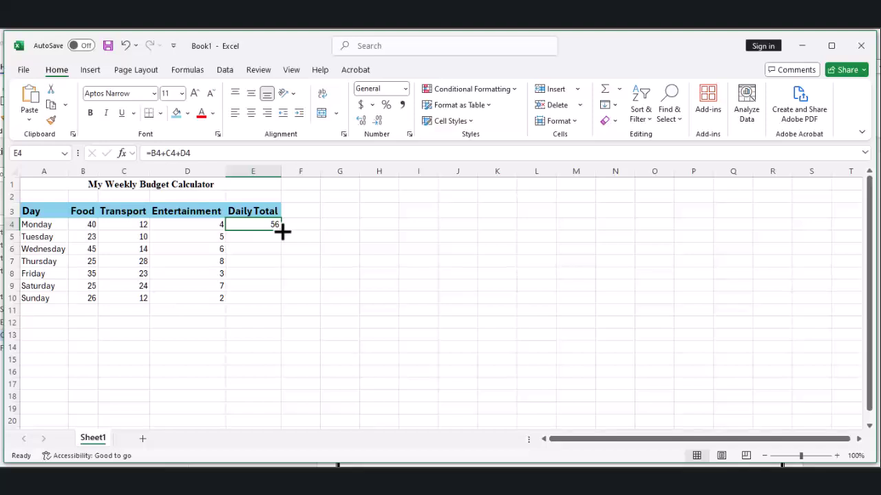
left_click_drag(282, 232, 283, 304)
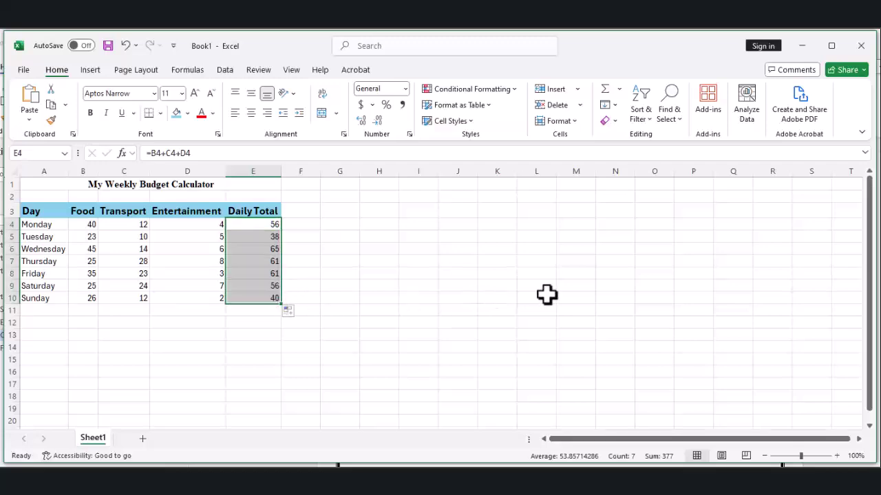
- Following item 10 of the Word instructions, enter the label Category Total in cell A12 in Excel
key("alt+Tab")
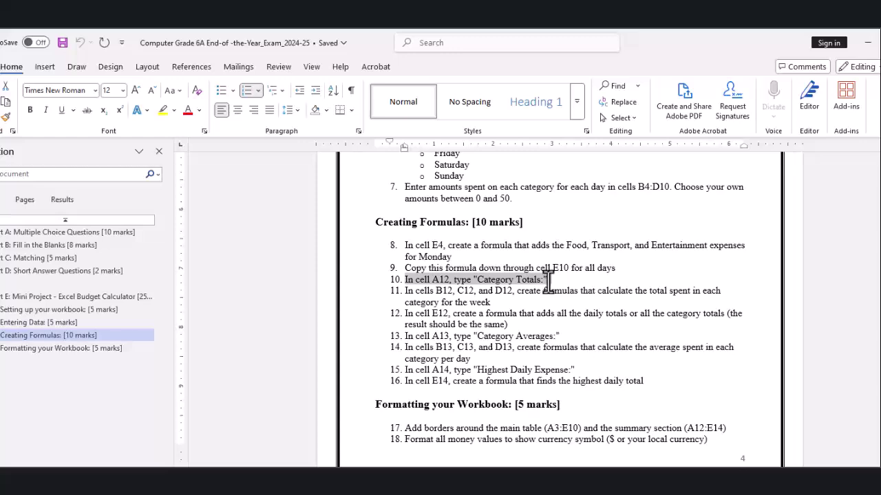
key("alt+Tab")
left_click(51, 323)
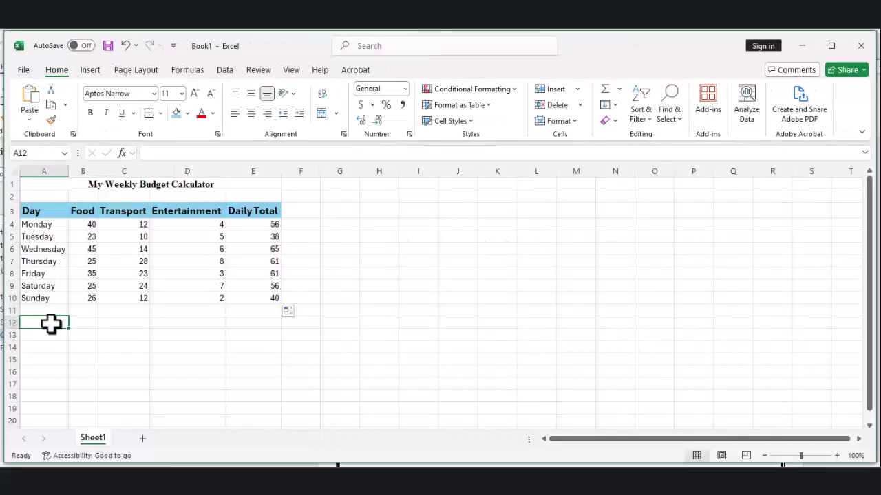
type("Category Total")
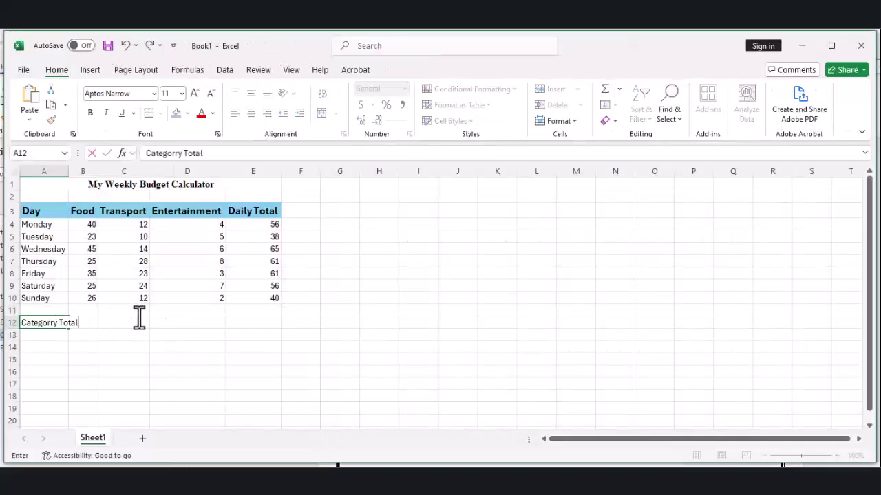
key("Tab")
- Enter =SUM(B4:B10) in cell B12 and copy the formula across through D12
type("=")
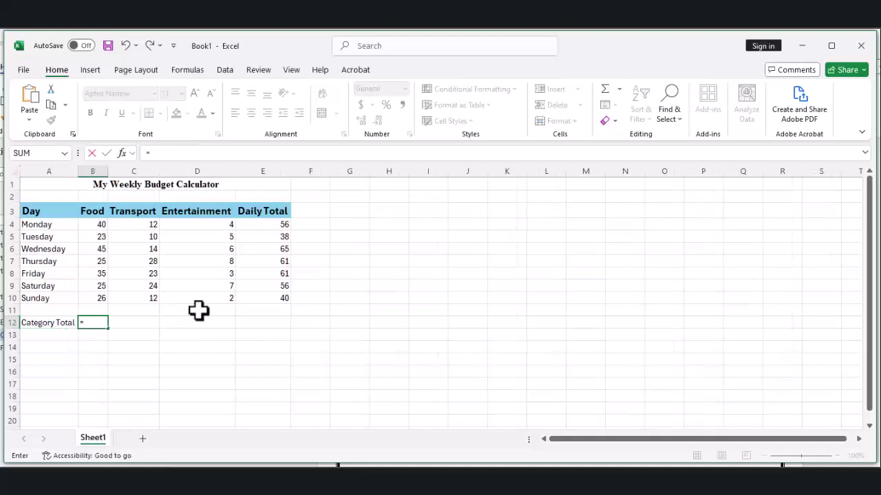
type("SUM")
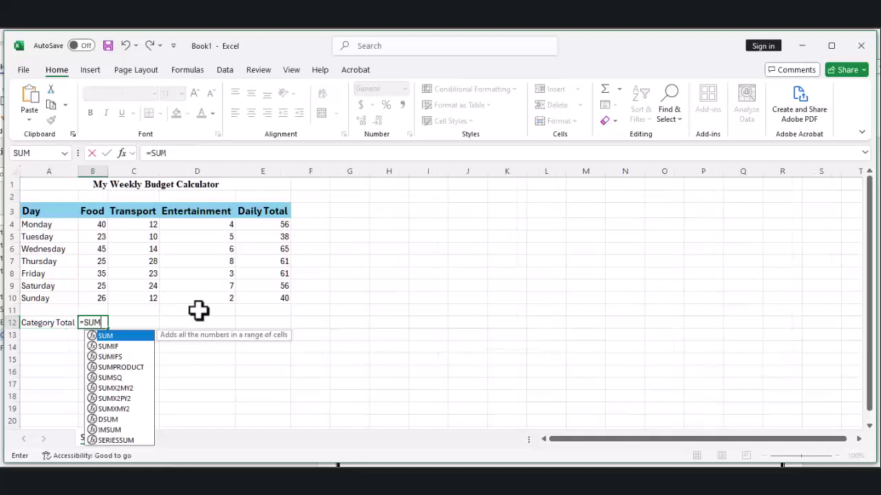
type("(B4:B10)")
key("Return")
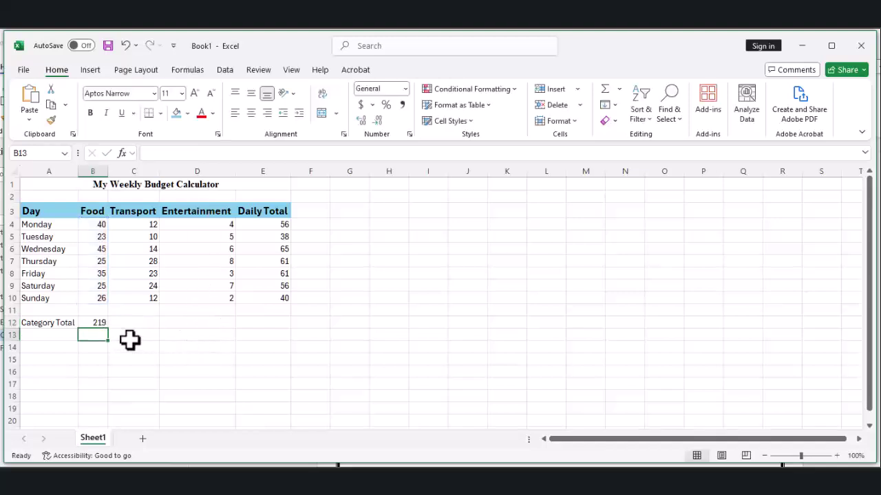
left_click(95, 323)
left_click_drag(108, 329, 227, 324)
- Following item 12 of the Word instructions, enter a SUM of the daily totals E4:E10 in cell E12 in Excel
key("alt+Tab")
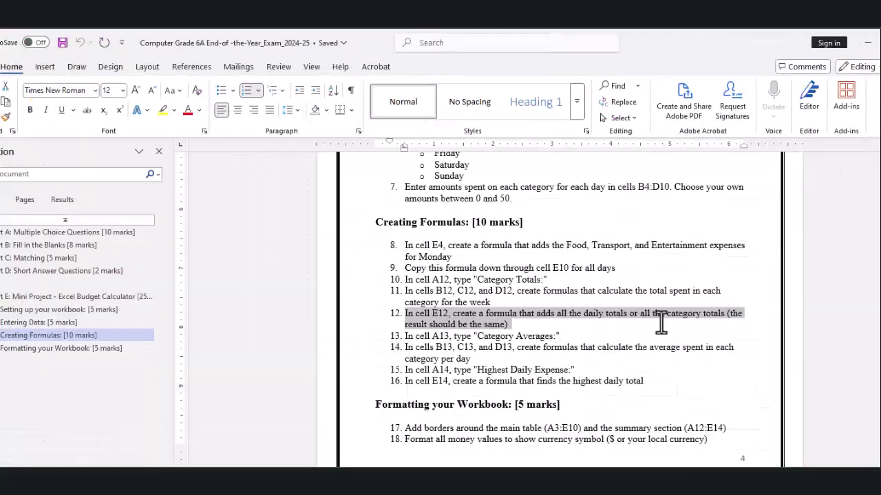
key("alt+Tab")
left_click(269, 324)
type("=")
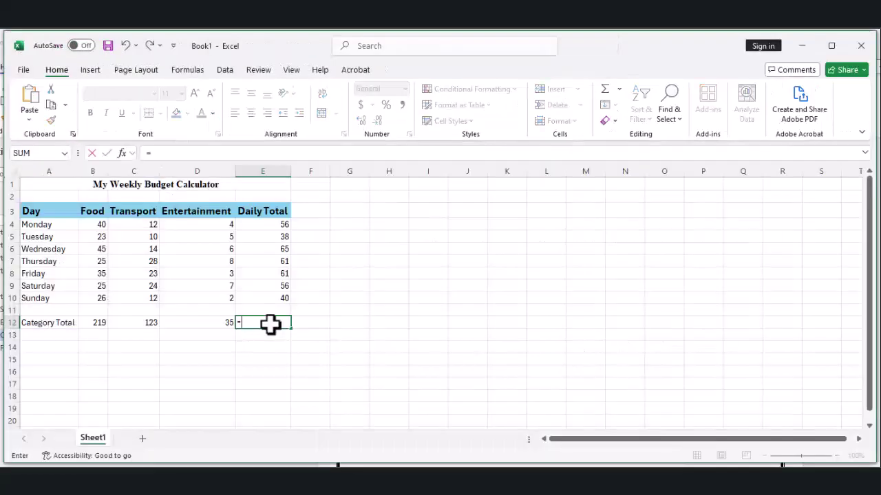
type("SUM(")
left_click(283, 225)
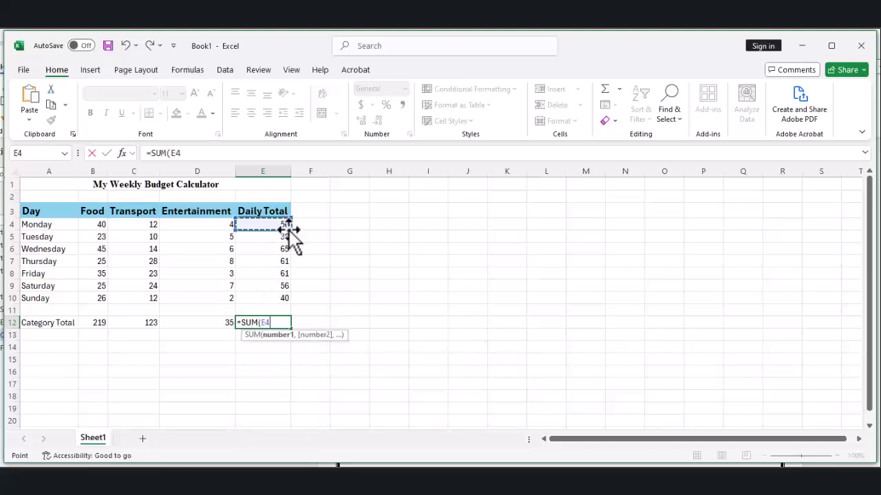
left_click_drag(287, 227, 287, 299)
key("Return")
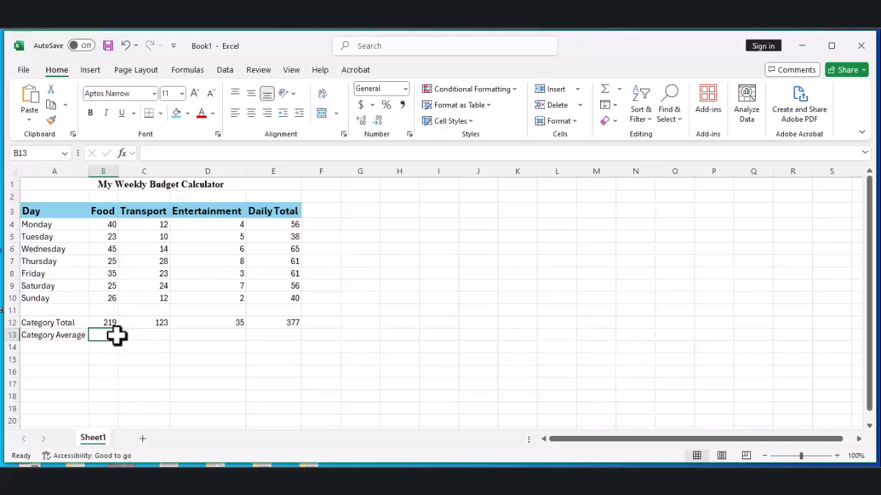
- Enter =AVERAGE(B4:B10) in cell B13 and copy the formula across through D13
type("=A")
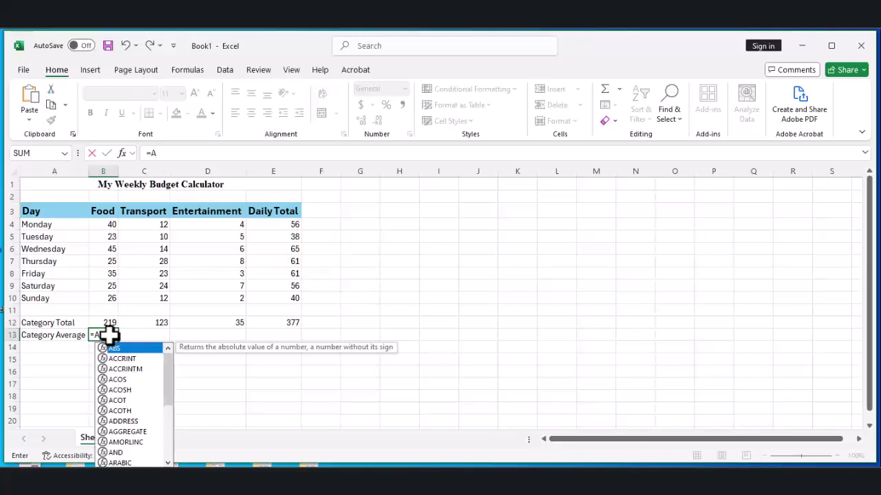
type("V")
key("Tab")
type("B4:B10)")
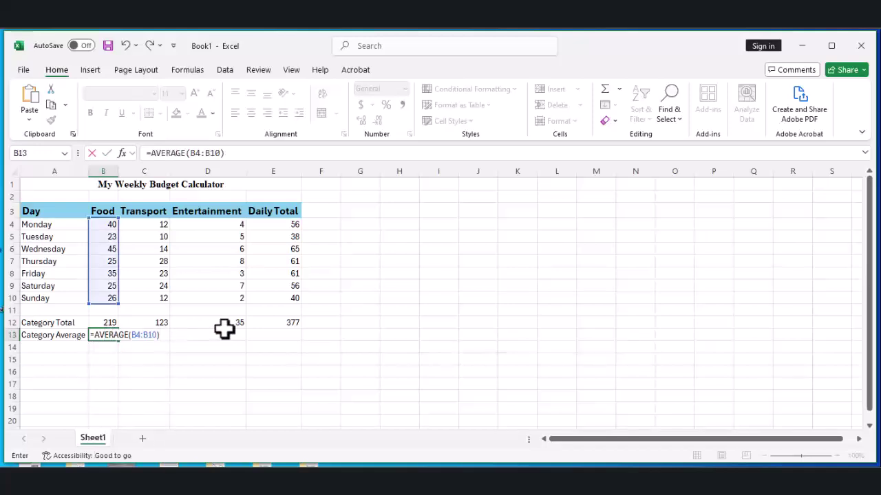
key("Return")
key("Up")
key("shift+Right")
key("shift+Right")
key("ctrl+r")
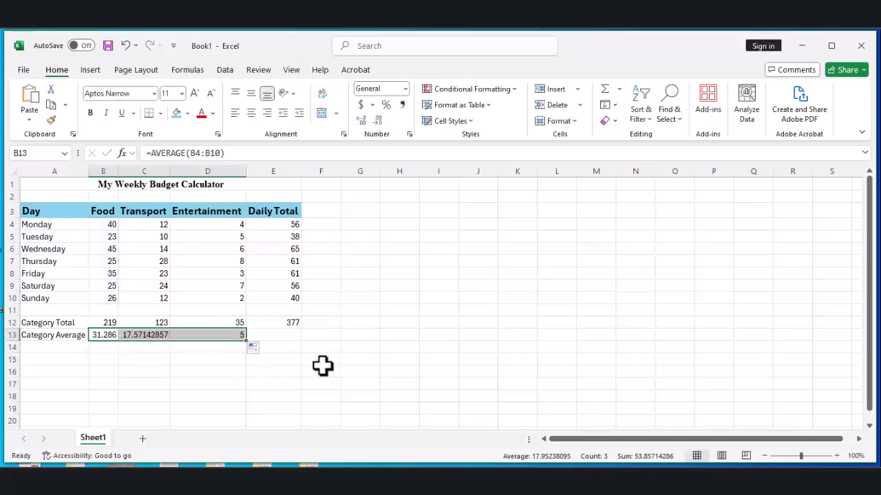
- Following item 15 of the Word instructions, enter "Highest Daily Expense:" in A14 in Excel and widen column A to fit it
key("alt+Tab")
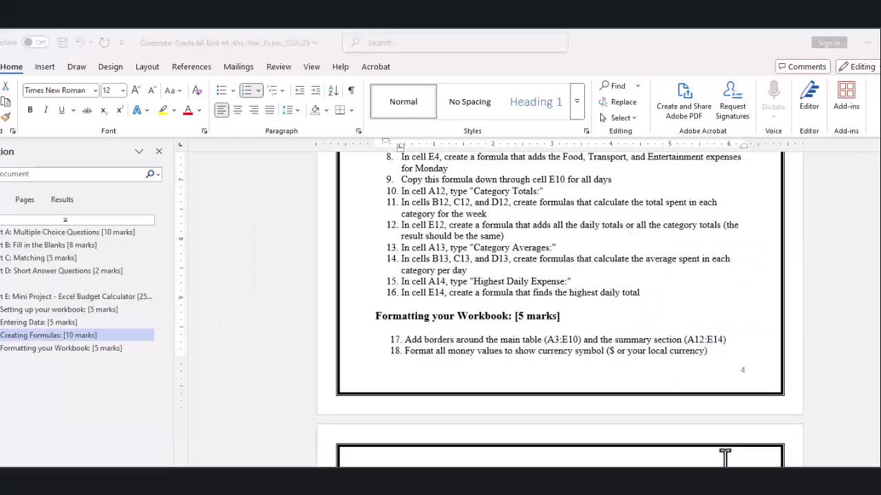
key("alt+Tab")
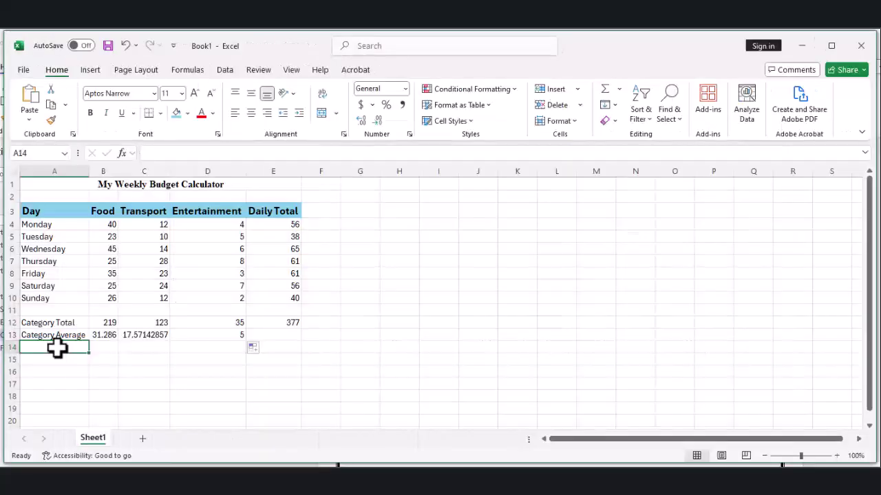
type("Highest Daily Expense:")
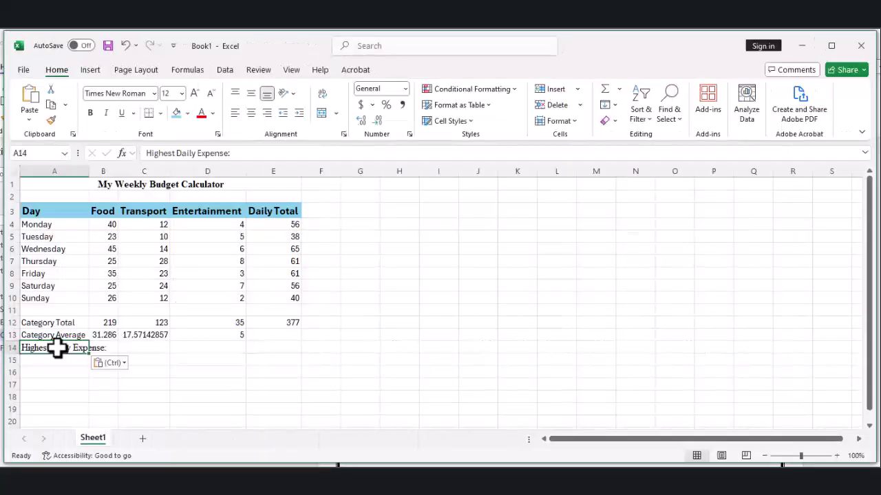
double_click(89, 171)
- Enter =MAX(E4:E10) in cell E14 to find the highest daily total
left_click(305, 349)
type("=M")
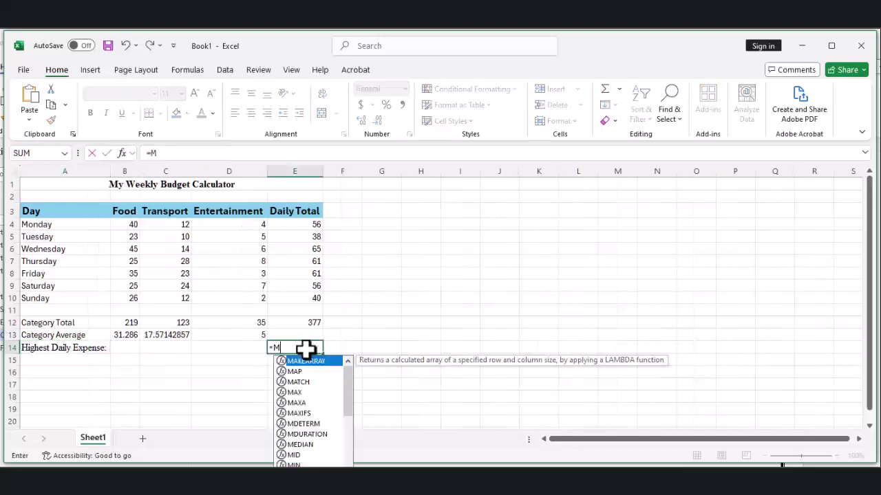
type("AX(")
left_click_drag(311, 225, 317, 300)
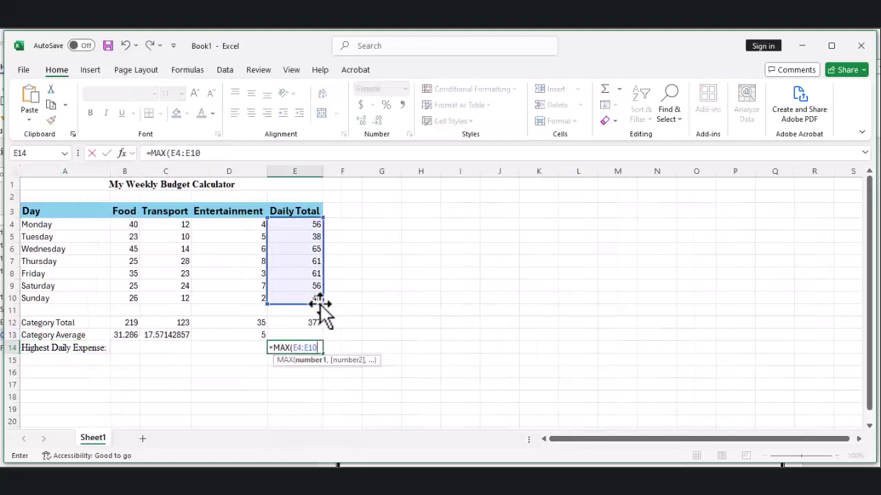
type(")")
key("Return")
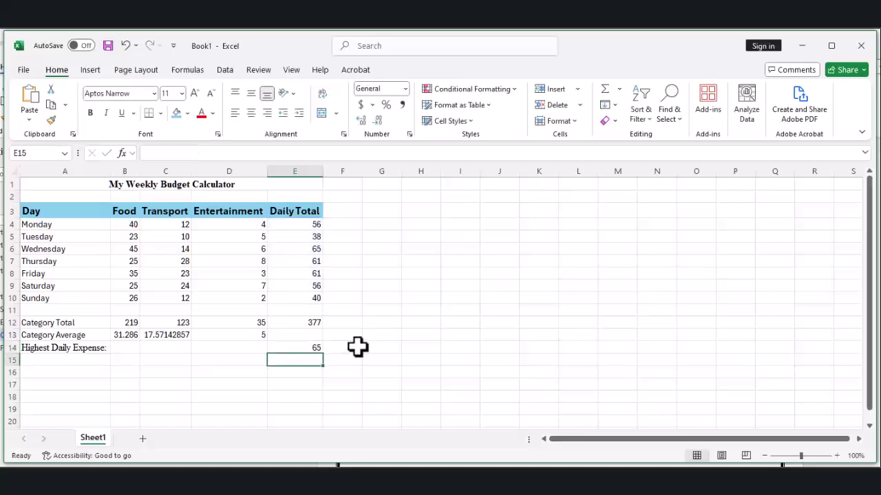
- Following item 17 of the Word instructions, apply thick outside borders in Excel to the main table A3:E10 and the summary section A12:E14
key("alt+Tab")
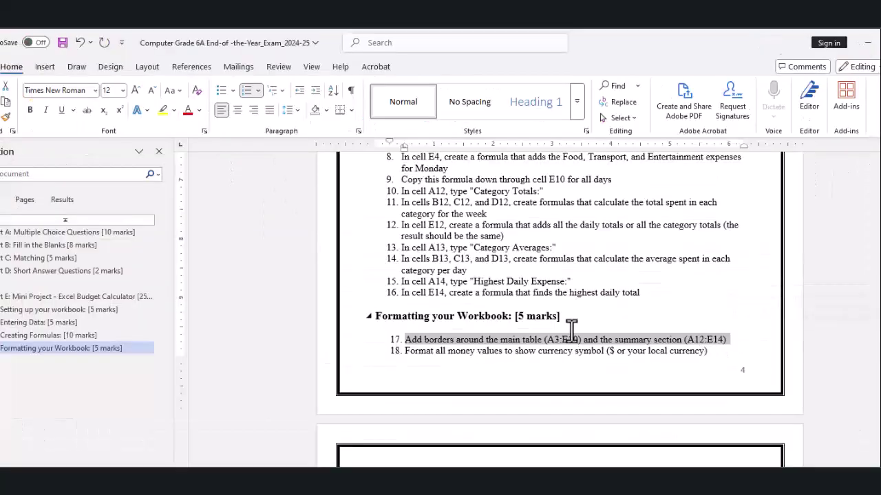
key("alt+Tab")
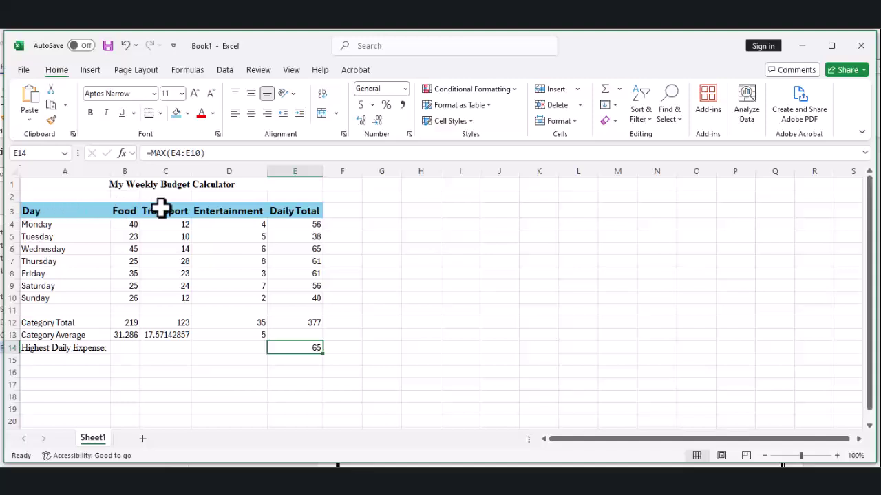
left_click(283, 213)
key("ctrl+a")
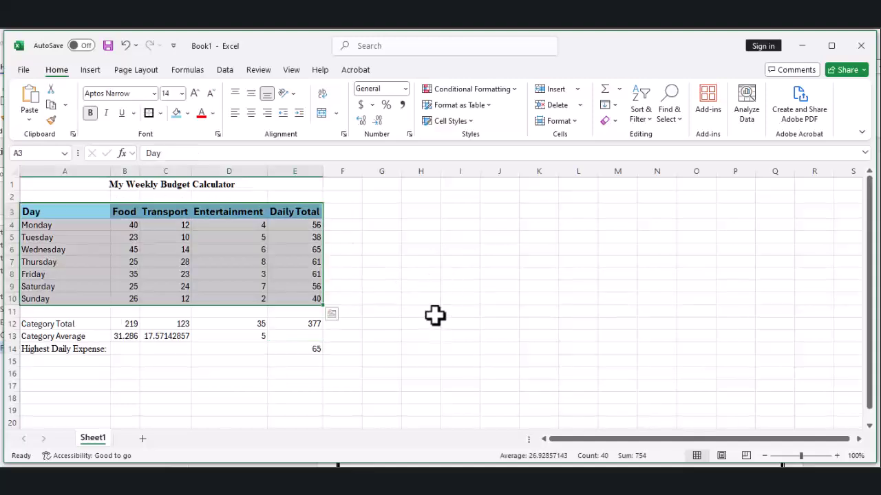
left_click(160, 112)
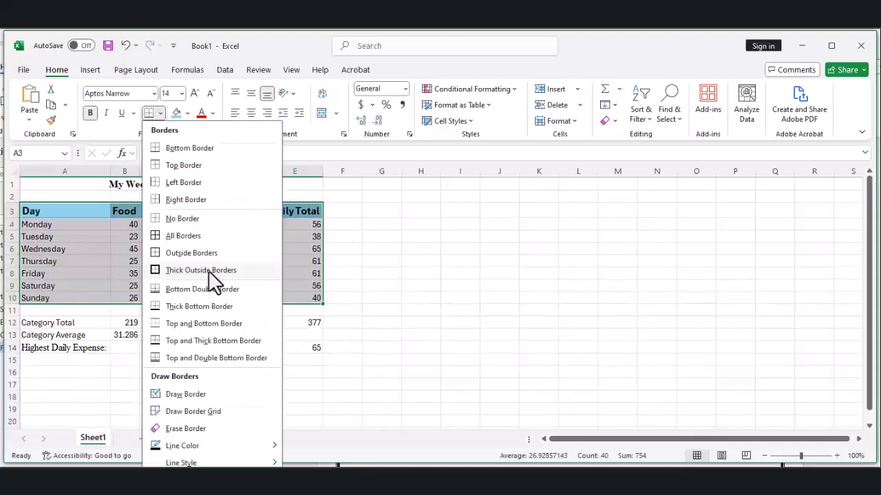
left_click(208, 271)
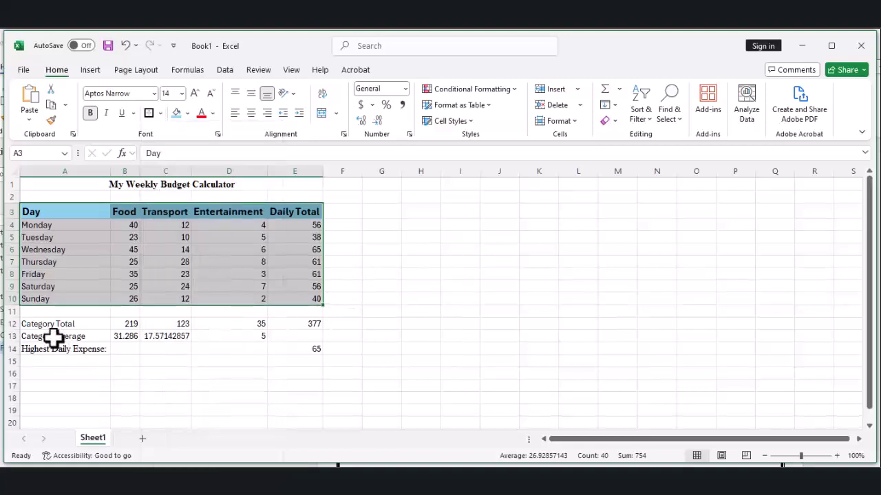
left_click_drag(40, 320, 303, 349)
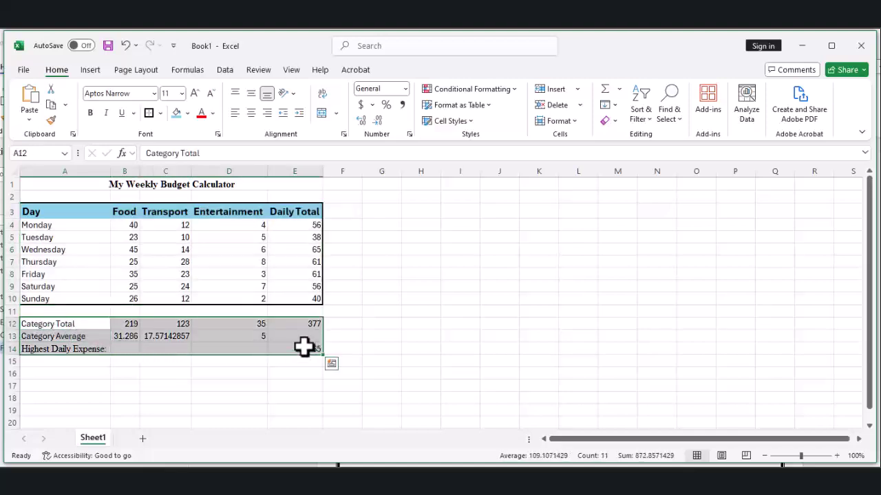
left_click(149, 114)
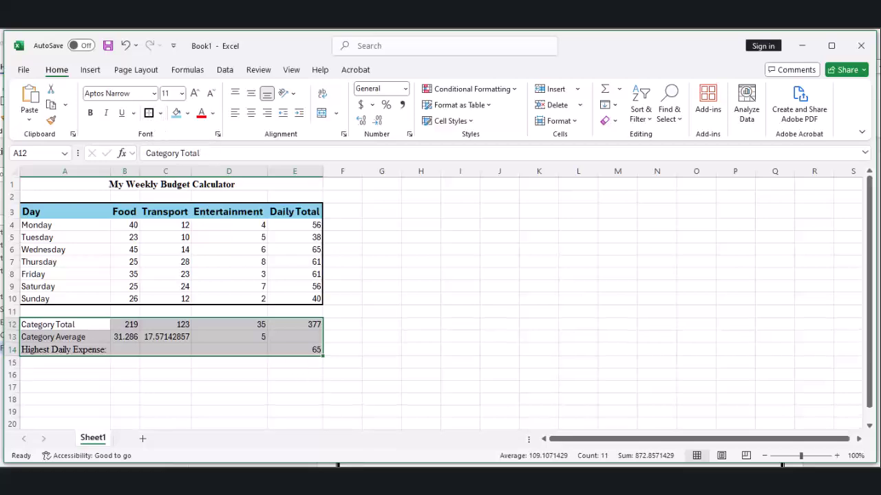
- Following the Word instructions, apply the dollar Accounting format in Excel to the daily totals E4:E10 and to cells E12 and E14
key("alt+Tab")
key("alt+Tab")
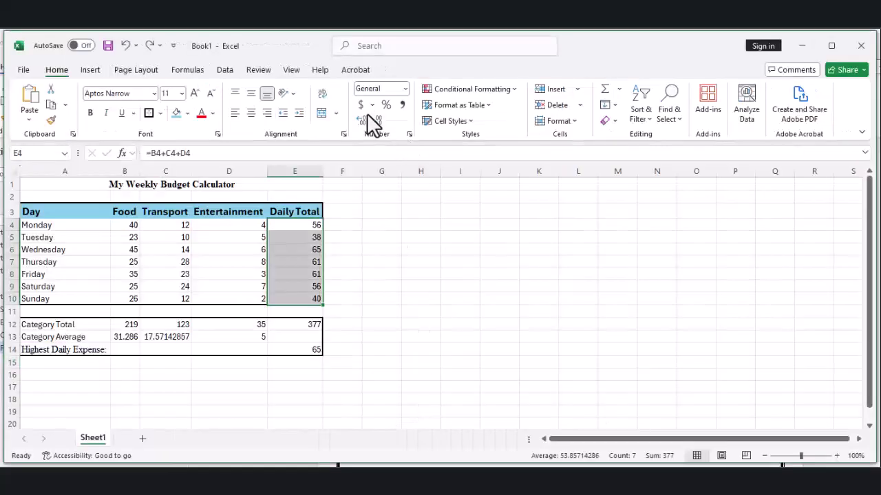
left_click(360, 105)
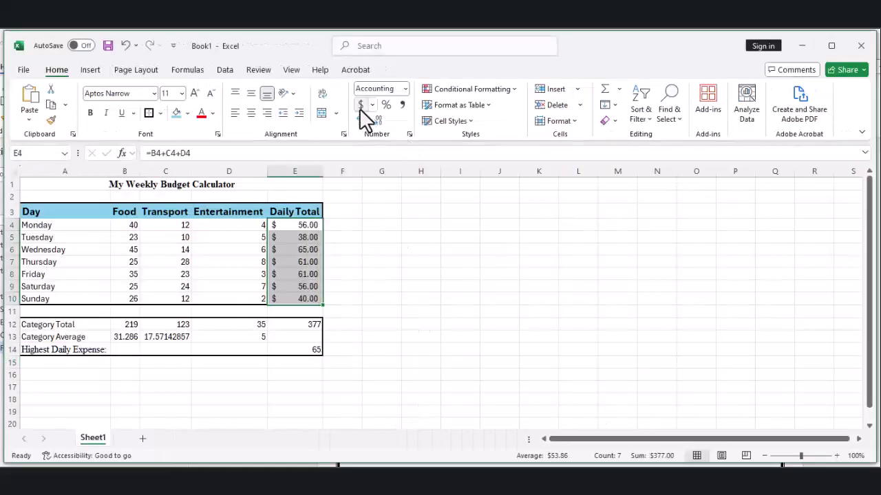
left_click(421, 283)
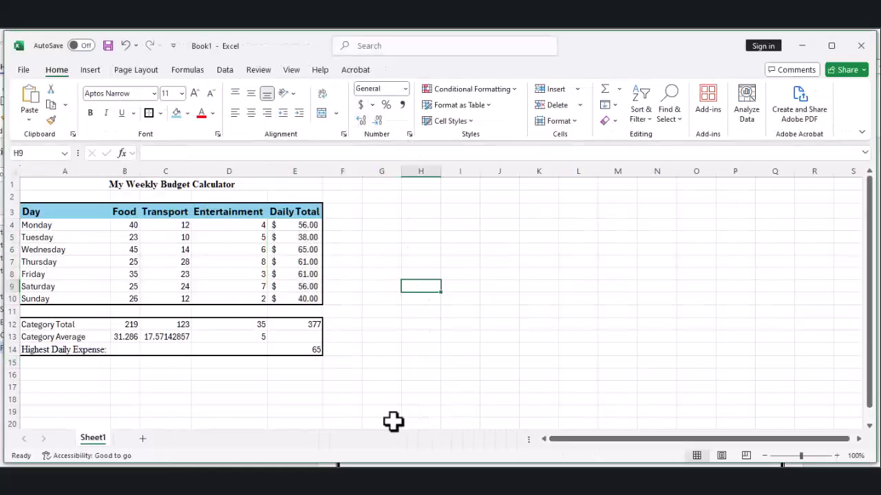
left_click(309, 326)
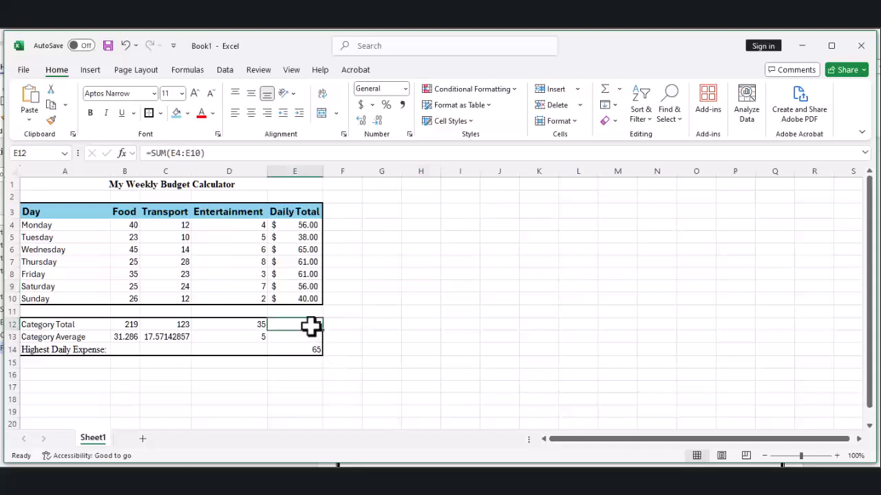
- Center the day names in cells A4:A10
left_click_drag(61, 226, 63, 296)
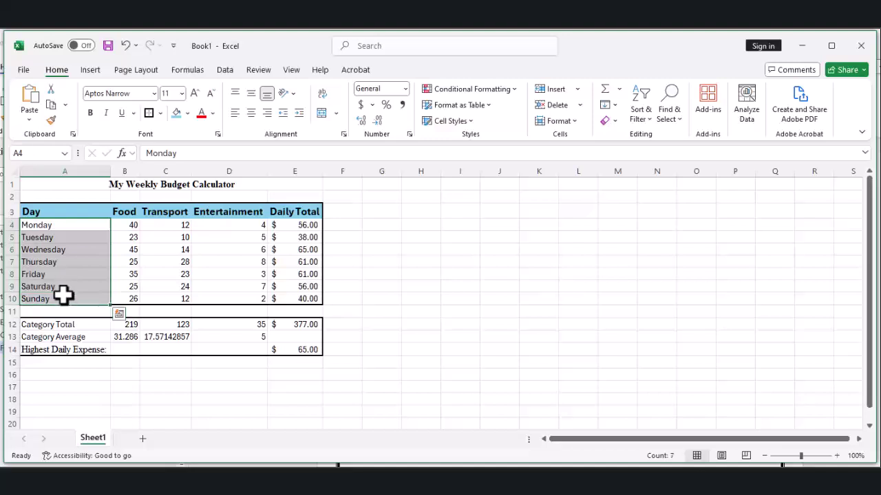
left_click(251, 115)
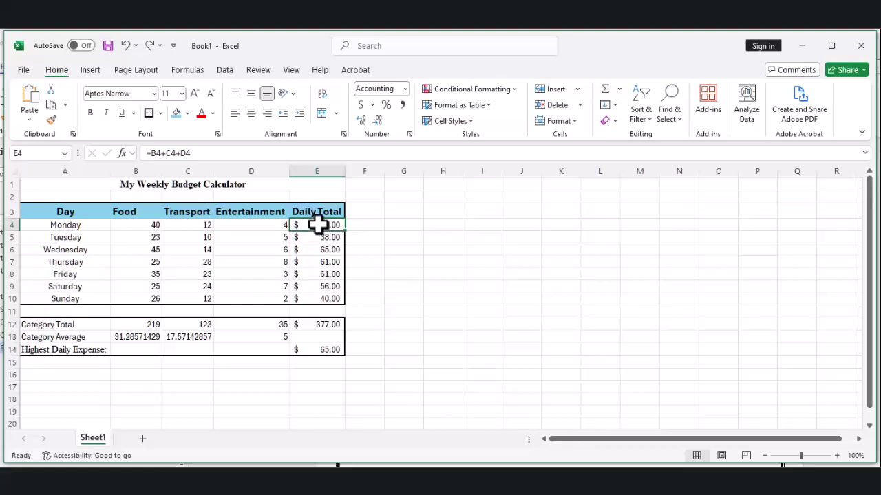
- Add a Greater Than 100 conditional formatting rule with Light Red Fill with Dark Red Text to the daily totals E4:E10
key("shift+Down")
key("shift+Down")
key("shift+Down")
key("shift+Down")
key("shift+Down")
key("shift+Down")
left_click(515, 89)
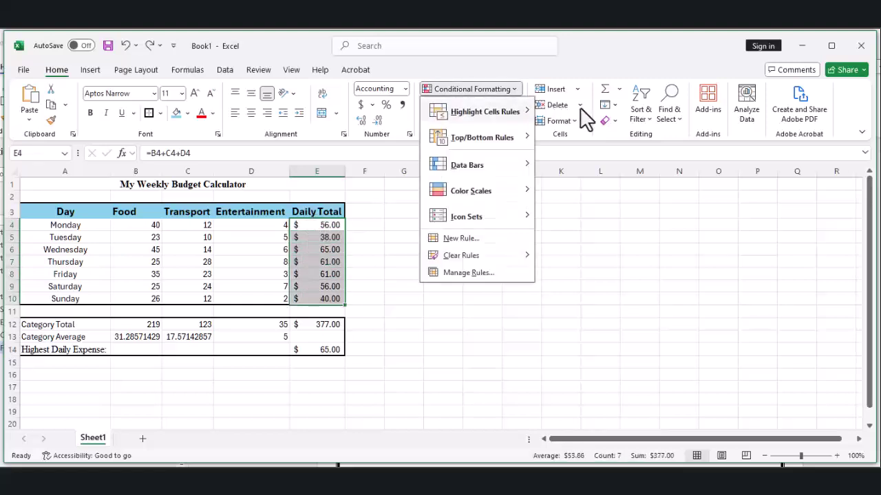
mouse_move(509, 111)
left_click(609, 112)
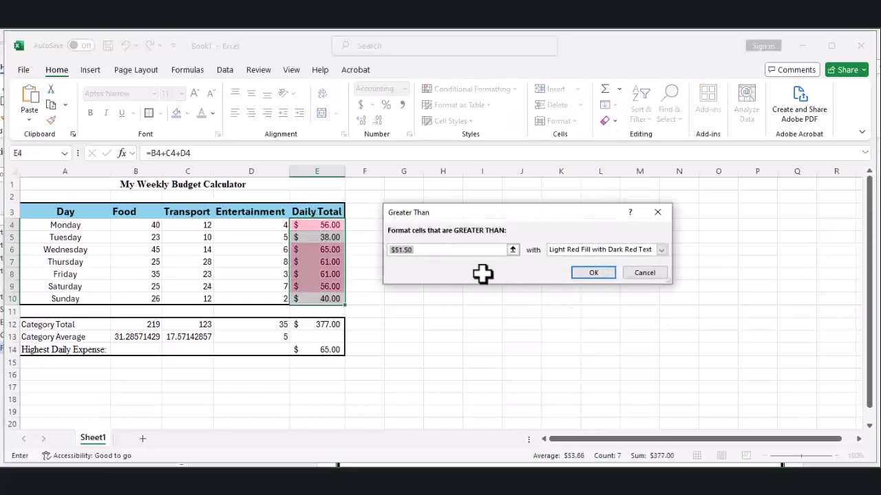
type("100")
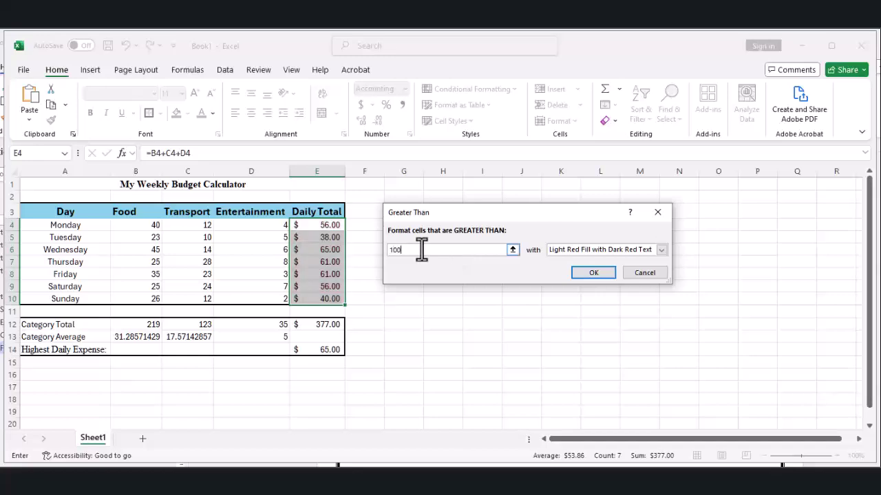
left_click(590, 272)
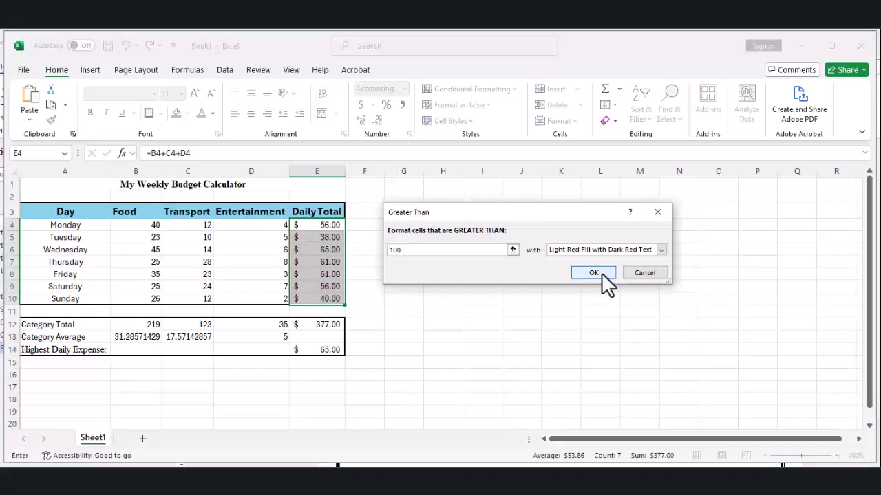
left_click(602, 272)
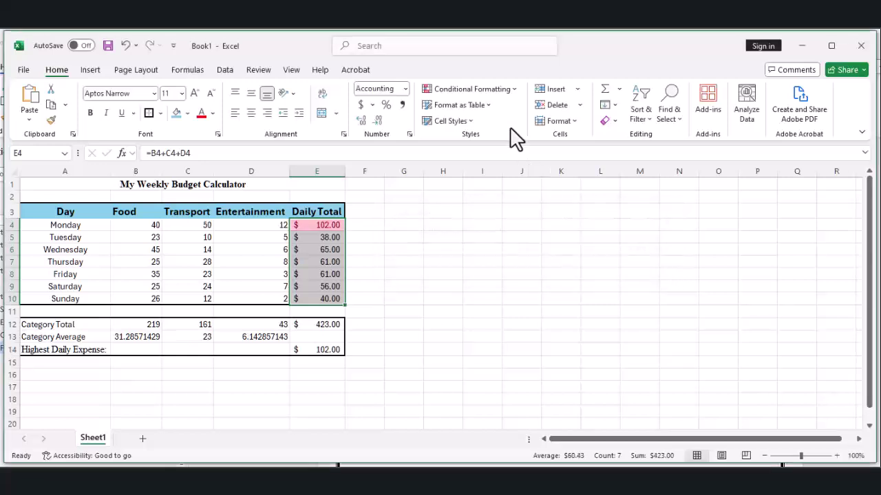
- Add a Less Than 50 conditional formatting rule with Green Fill with Dark Green Text to the daily totals E4:E10
left_click(508, 90)
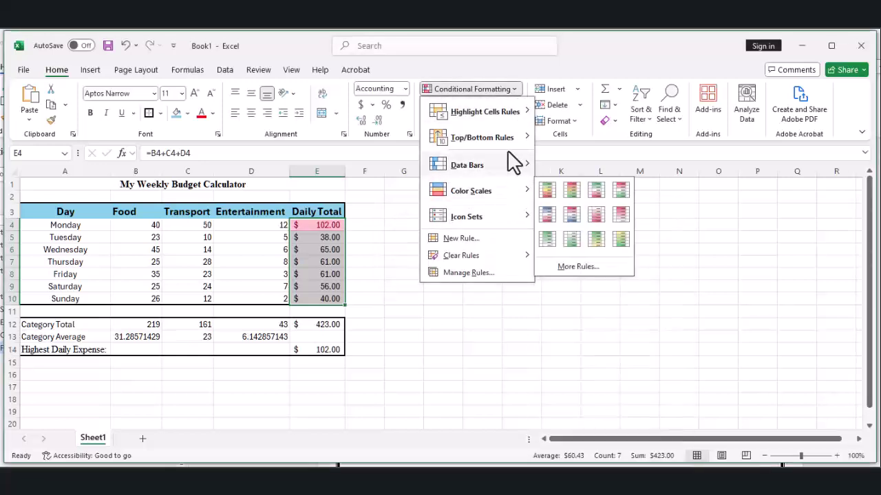
mouse_move(514, 122)
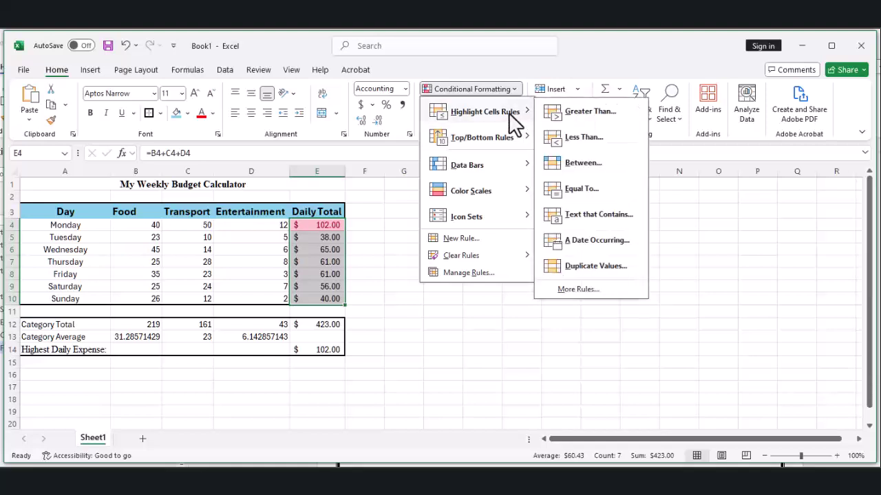
left_click(573, 136)
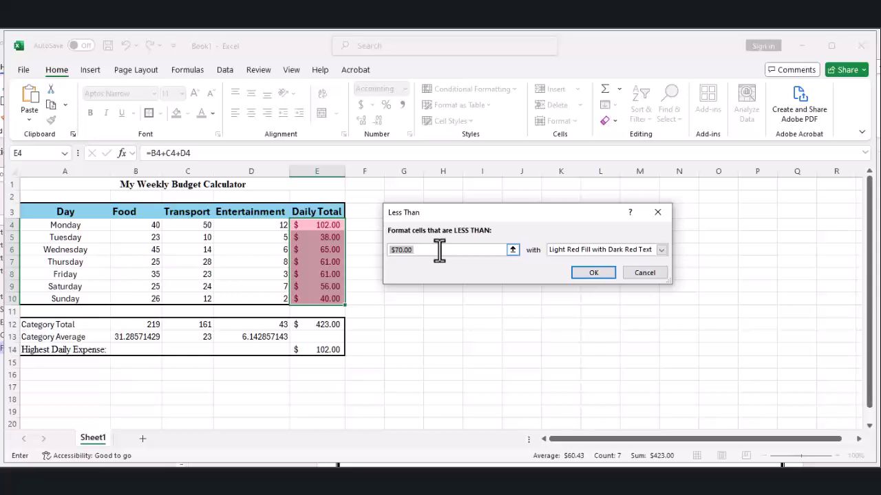
type("5")
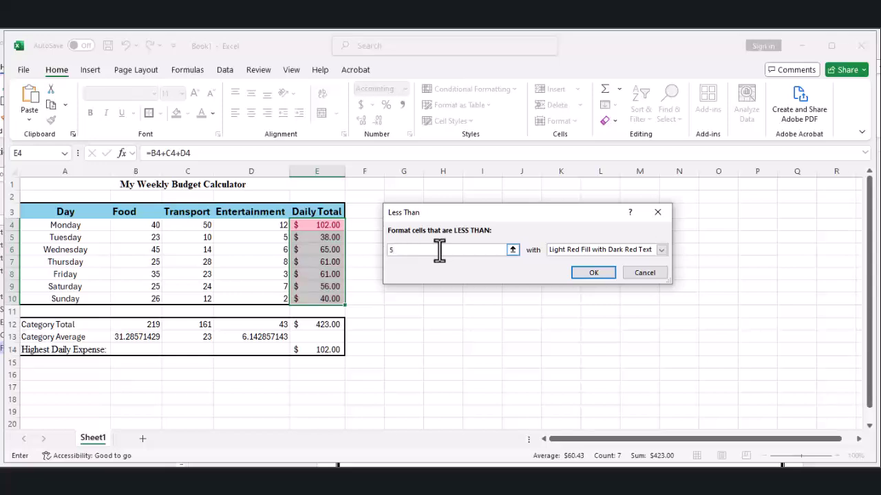
type("0")
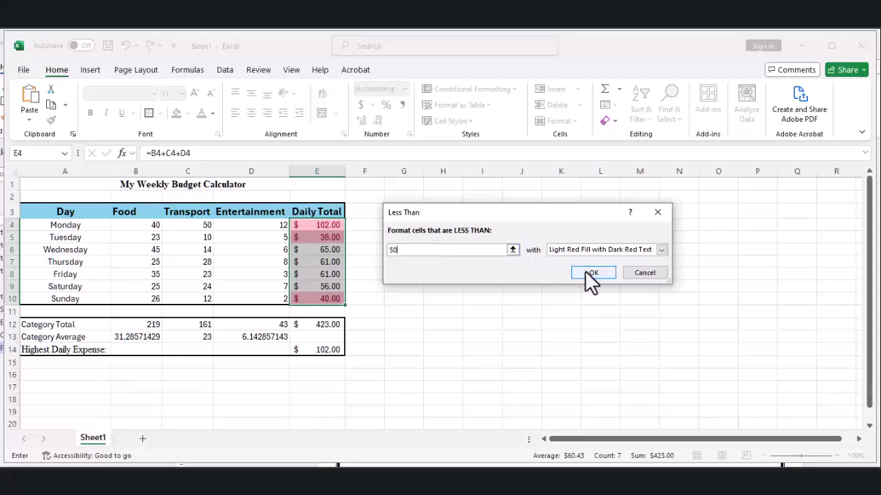
left_click(661, 251)
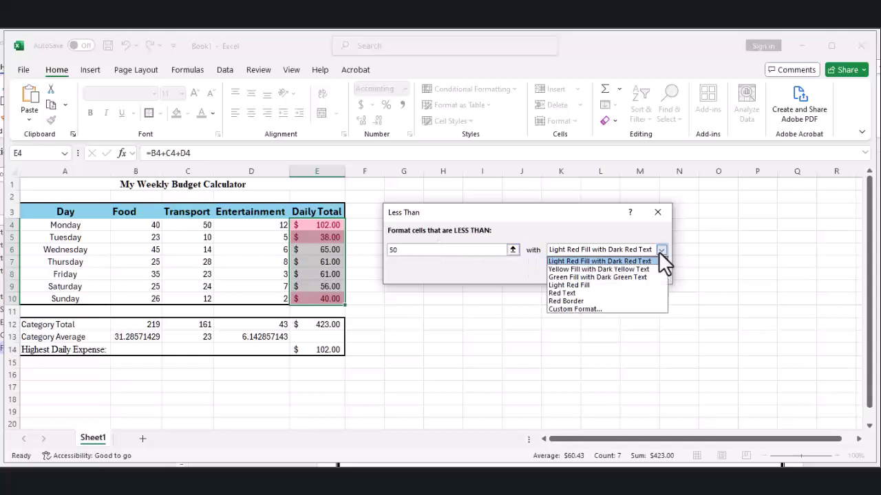
left_click(586, 280)
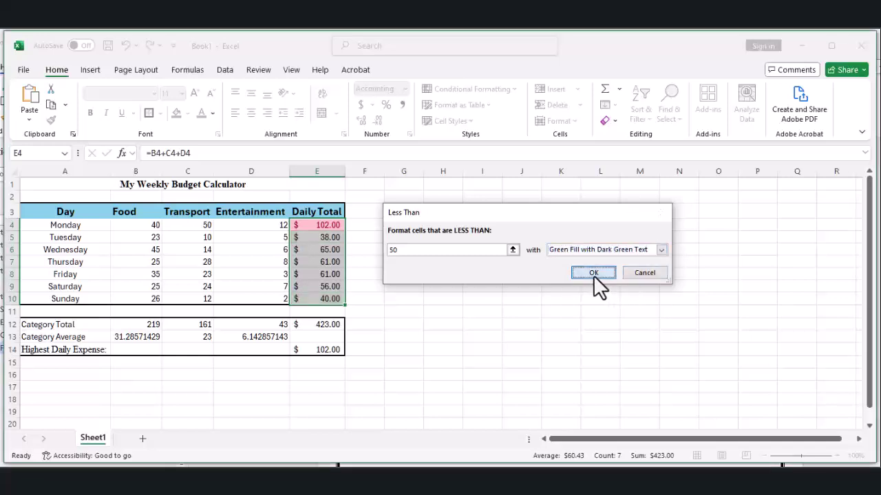
left_click(593, 276)
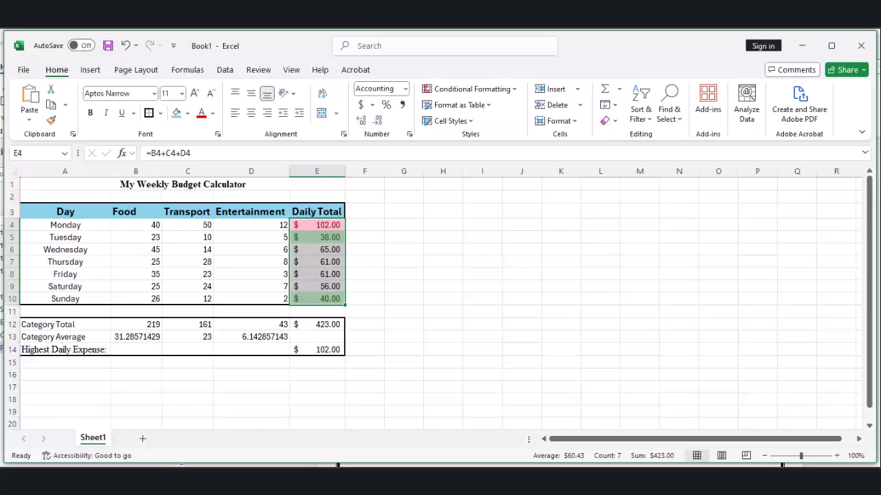
- Start saving the workbook to the Desktop as an Excel Workbook, entering "yourname" without a space as the file name
left_click(23, 70)
left_click(48, 234)
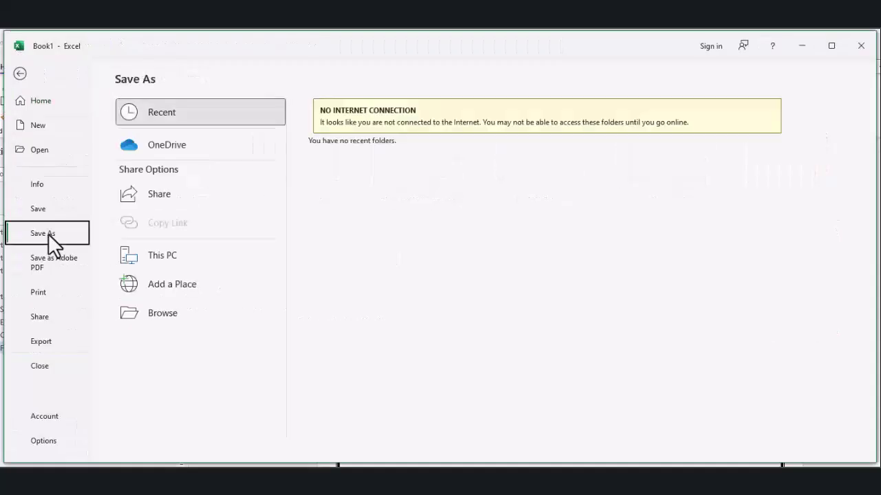
left_click(184, 325)
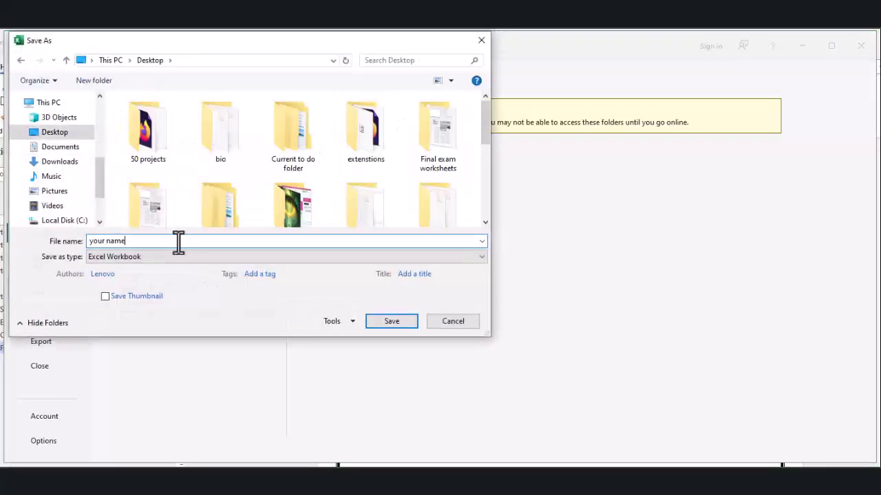
key("Left")
key("Left")
key("Left")
key("BackSpace")
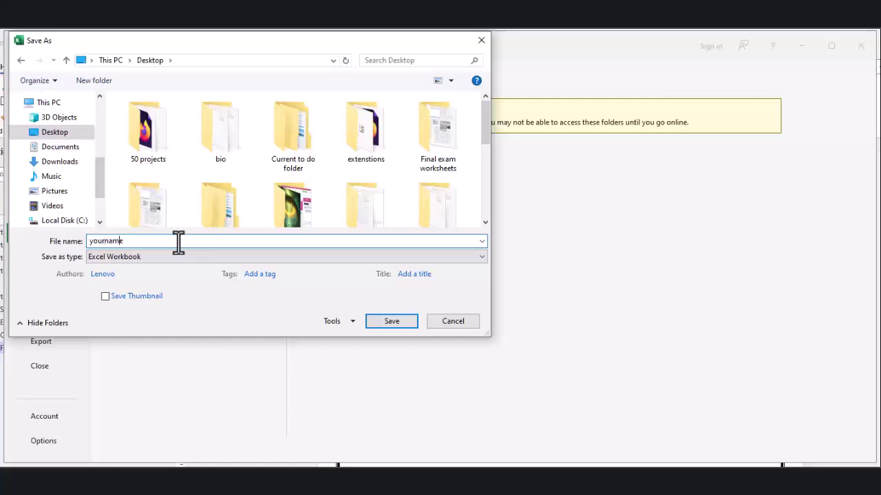